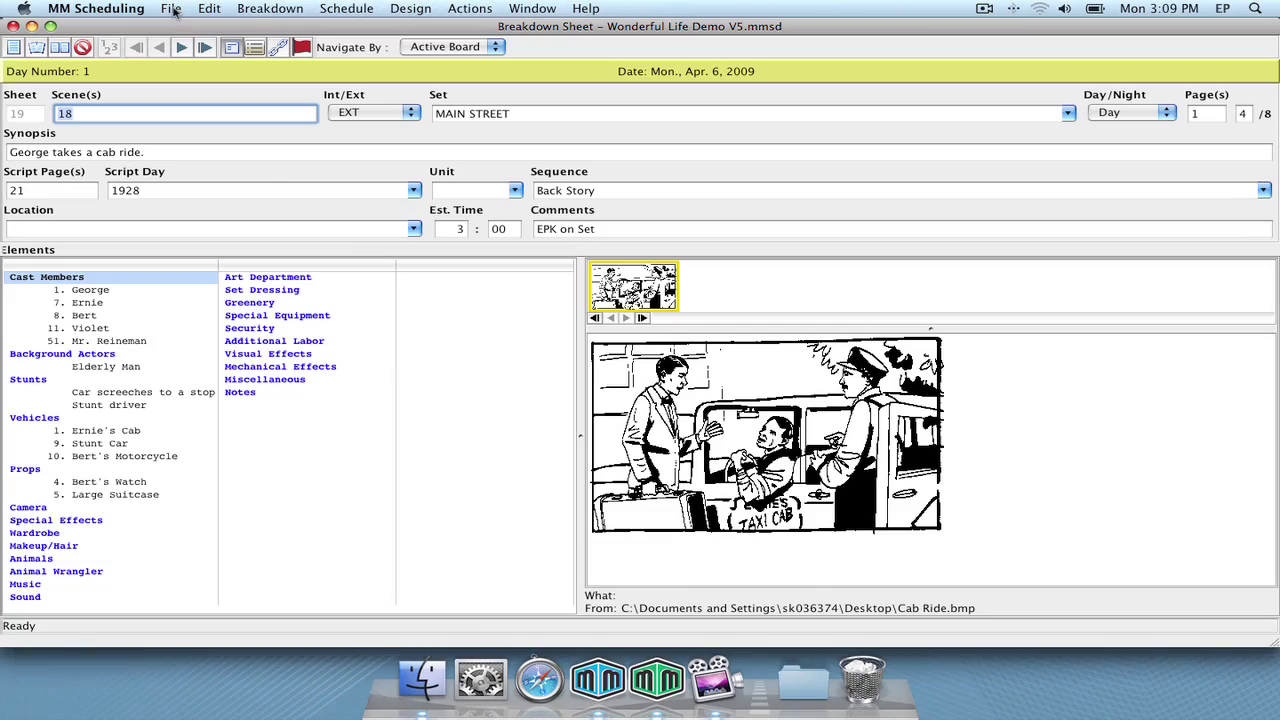
# Start exporting the schedule in Movie Magic Budgeting 7.0 format.
pyautogui.click(171, 9)
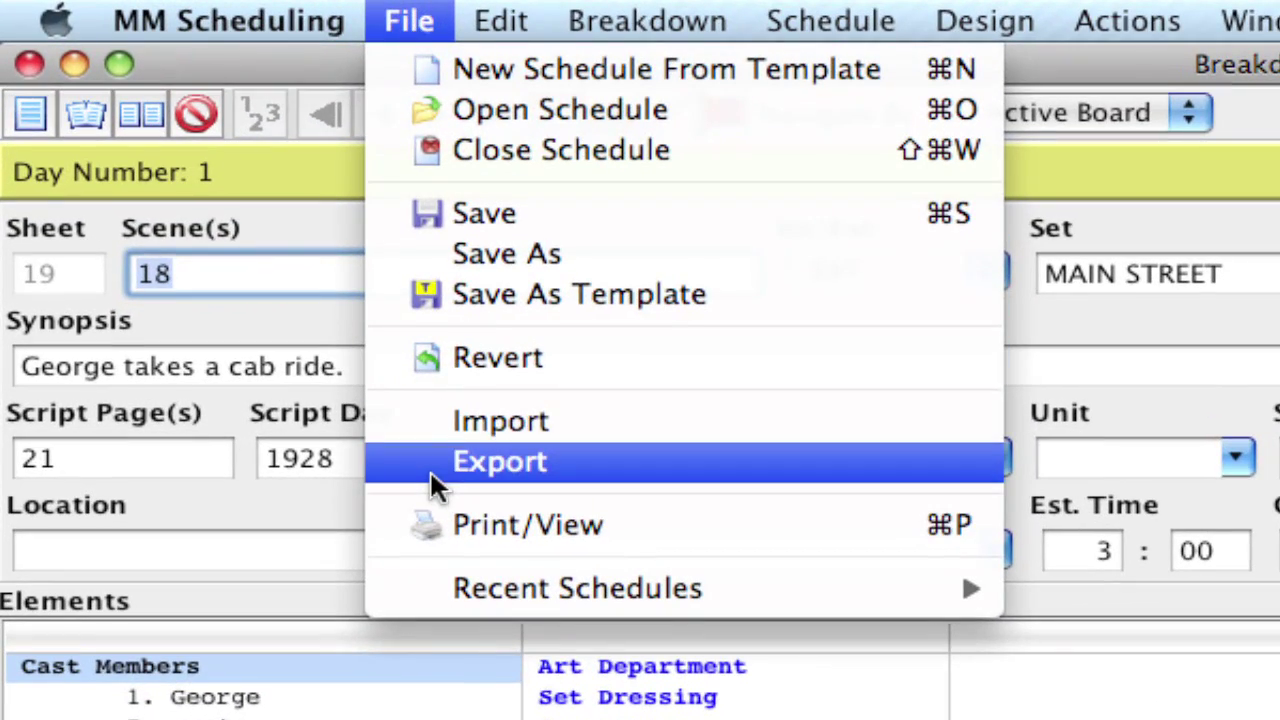
pyautogui.click(431, 470)
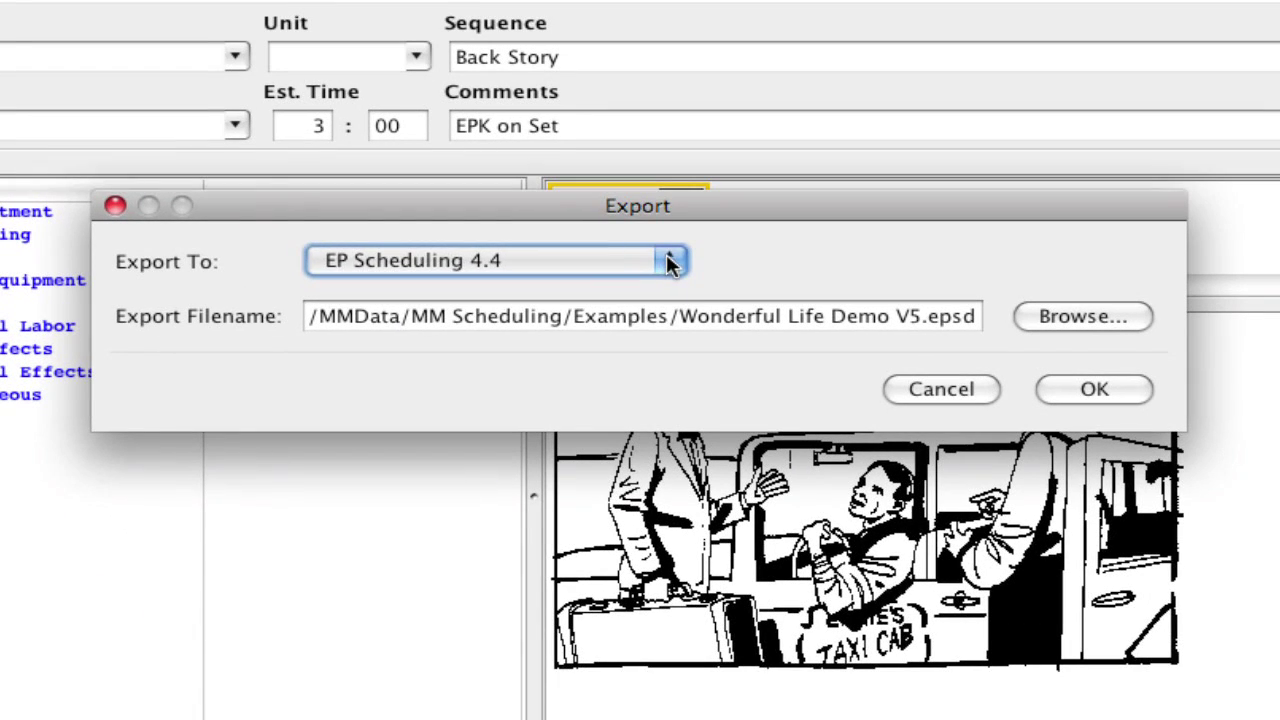
pyautogui.click(826, 345)
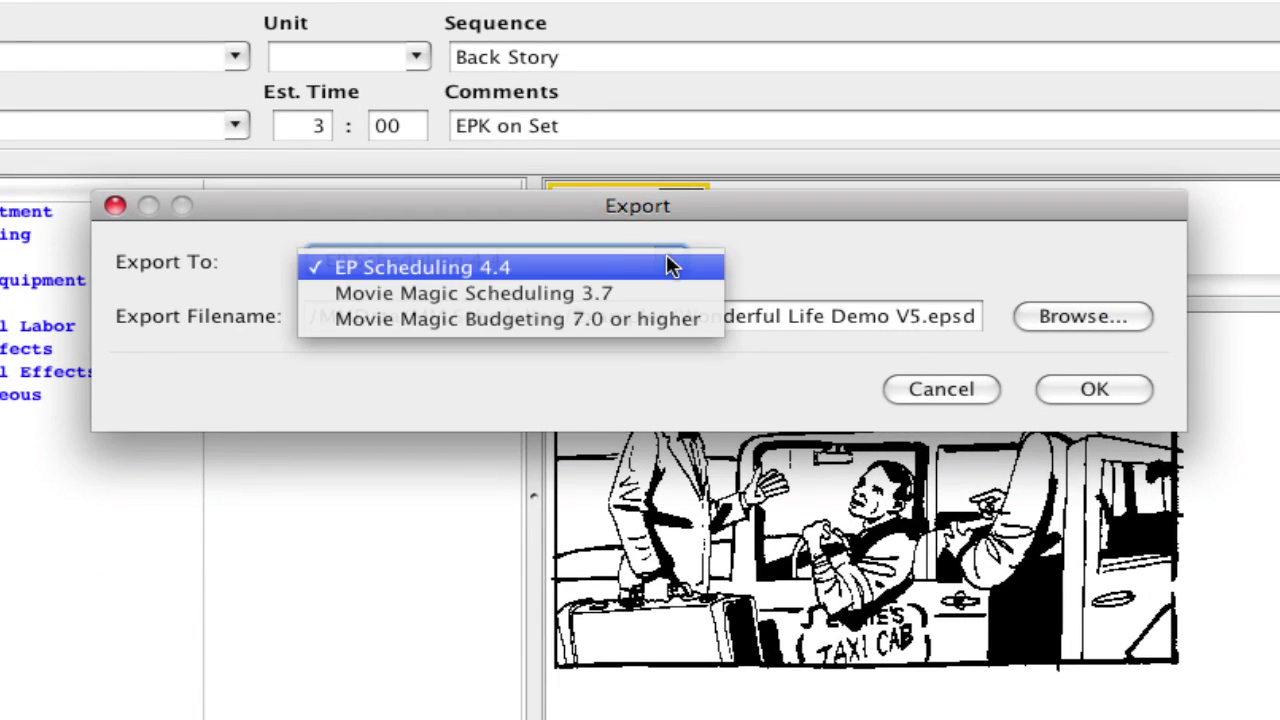
pyautogui.click(694, 320)
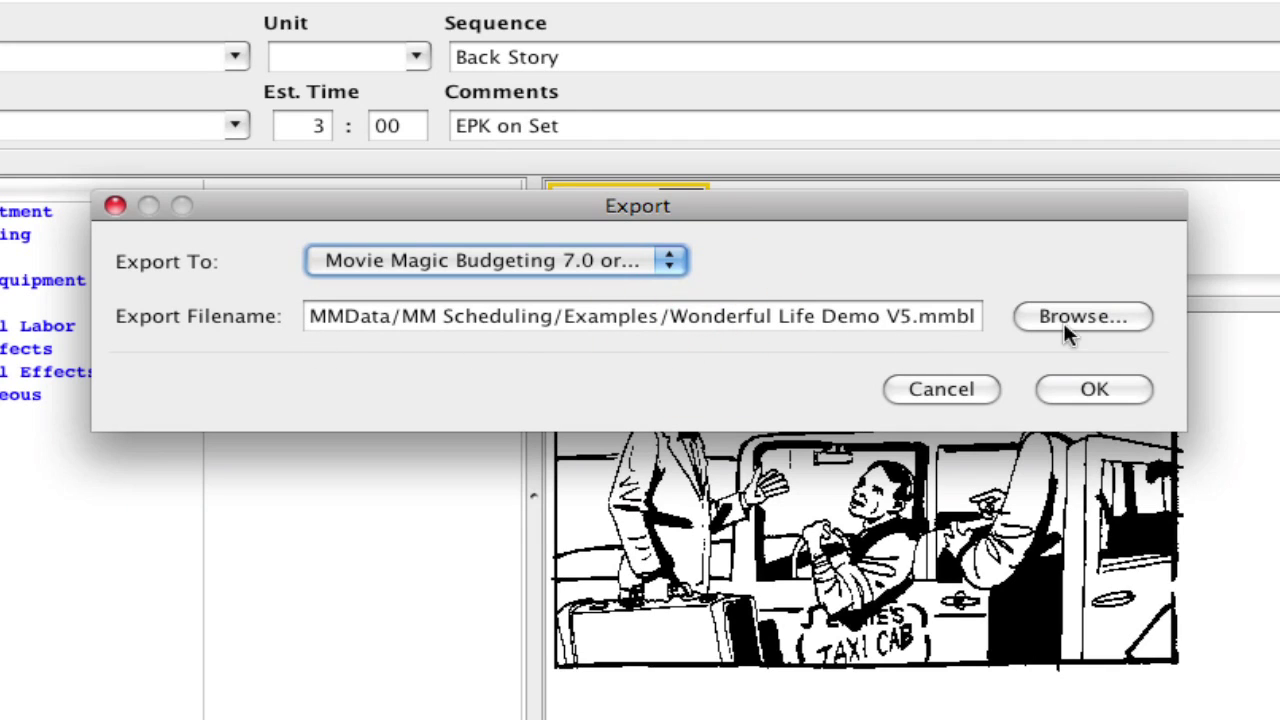
# Save the export as Wonderful Life Demo V5.mmbl on the Desktop, then switch to Movie Magic Budgeting.
pyautogui.click(1105, 317)
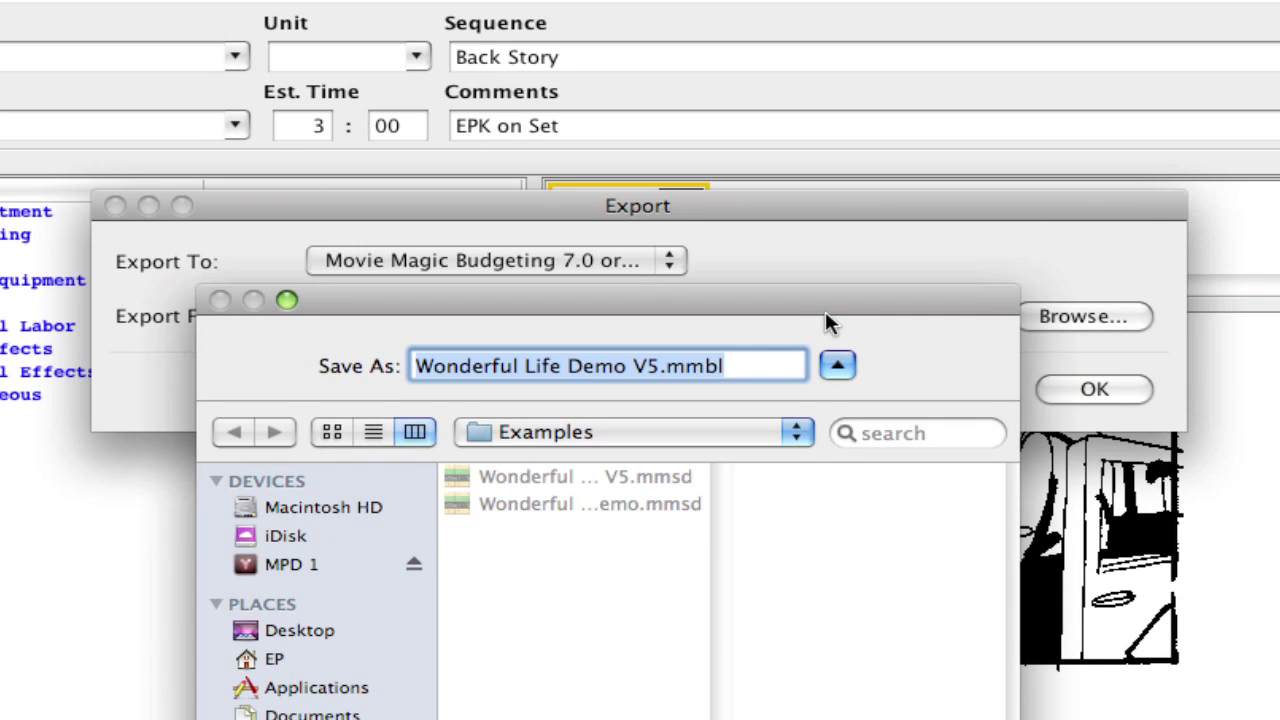
pyautogui.moveTo(825, 311); pyautogui.dragTo(837, 74)
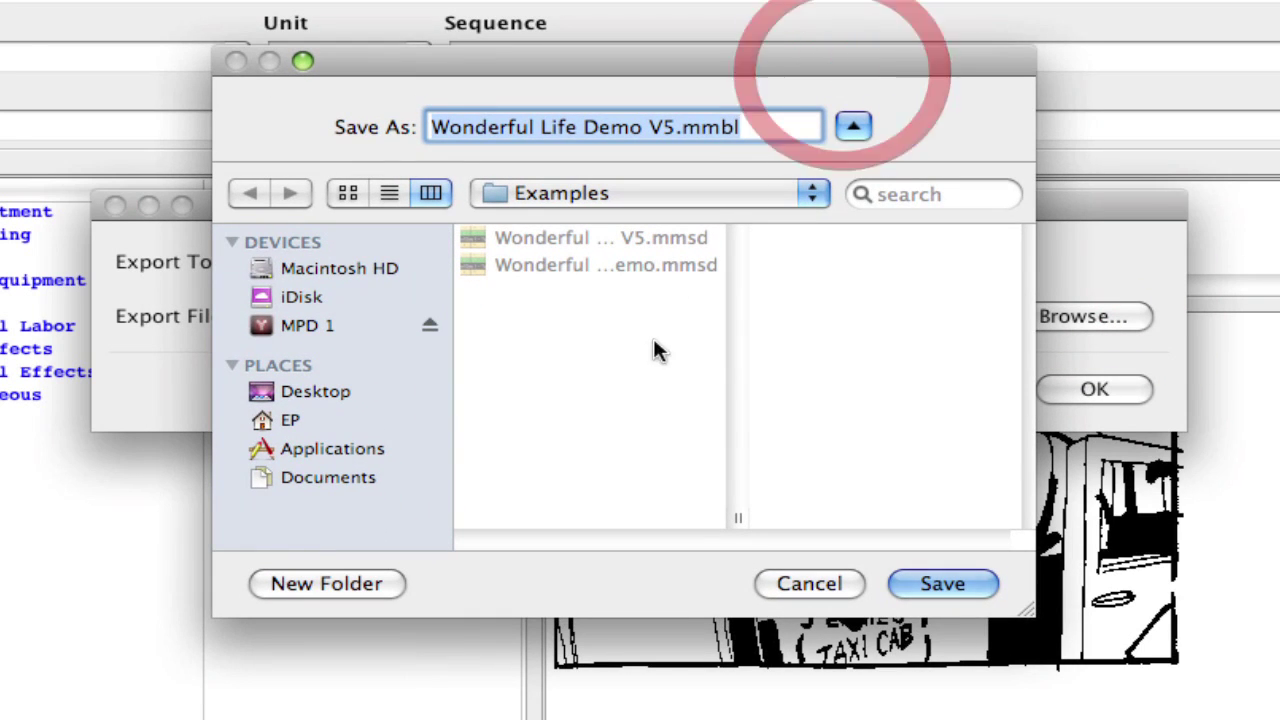
pyautogui.click(336, 394)
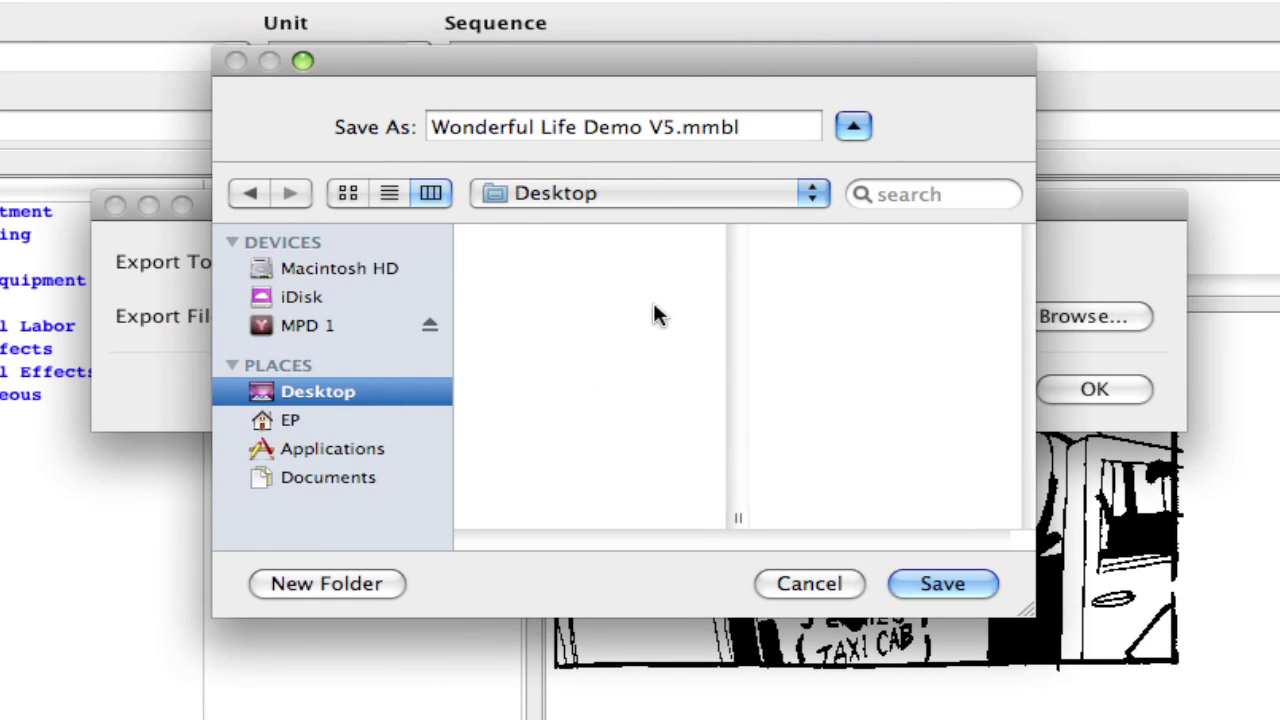
pyautogui.click(937, 585)
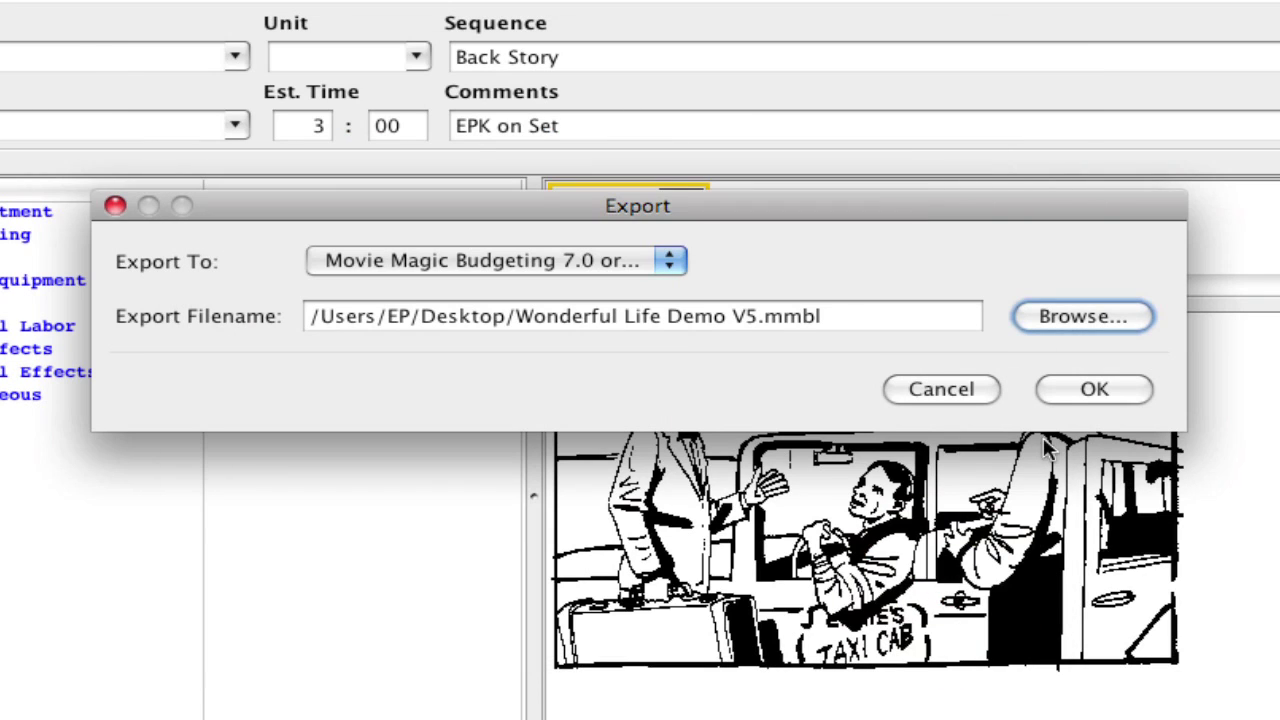
pyautogui.click(1074, 387)
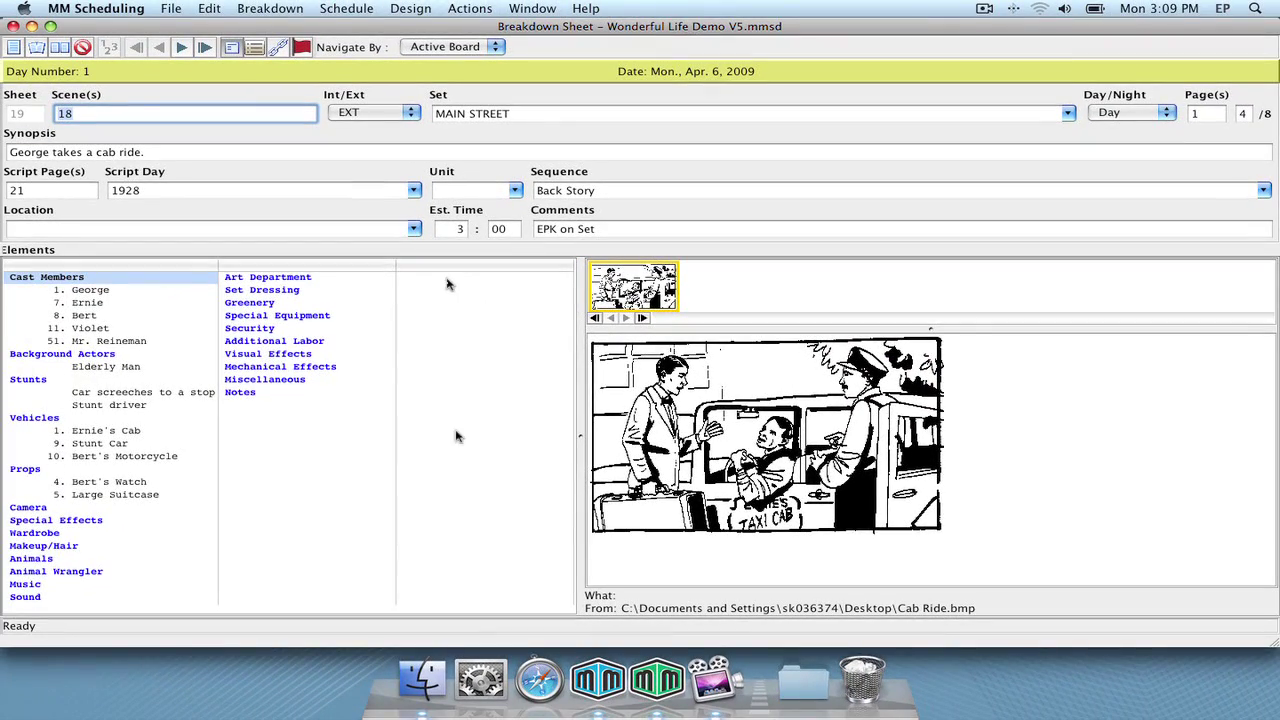
pyautogui.click(658, 678)
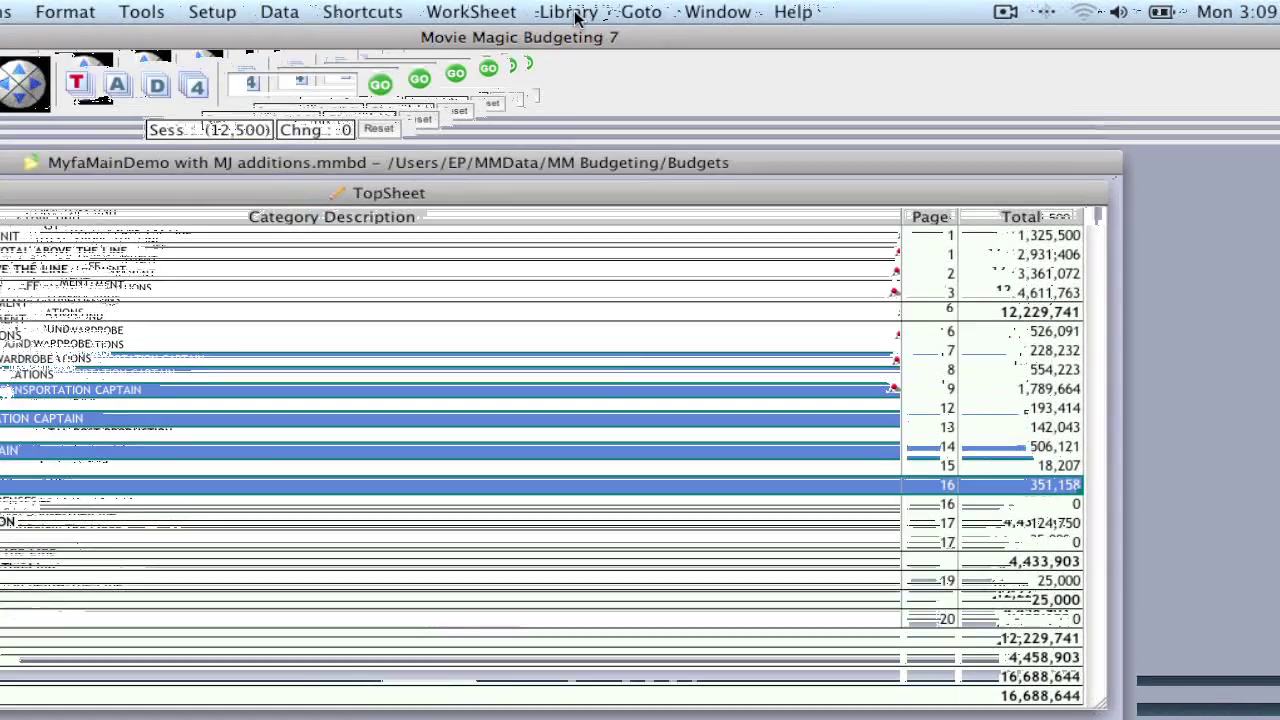
# Open the Desktop library Wonderful Life Demo V5.mmbl in the Budget Library Manager.
pyautogui.click(680, 10)
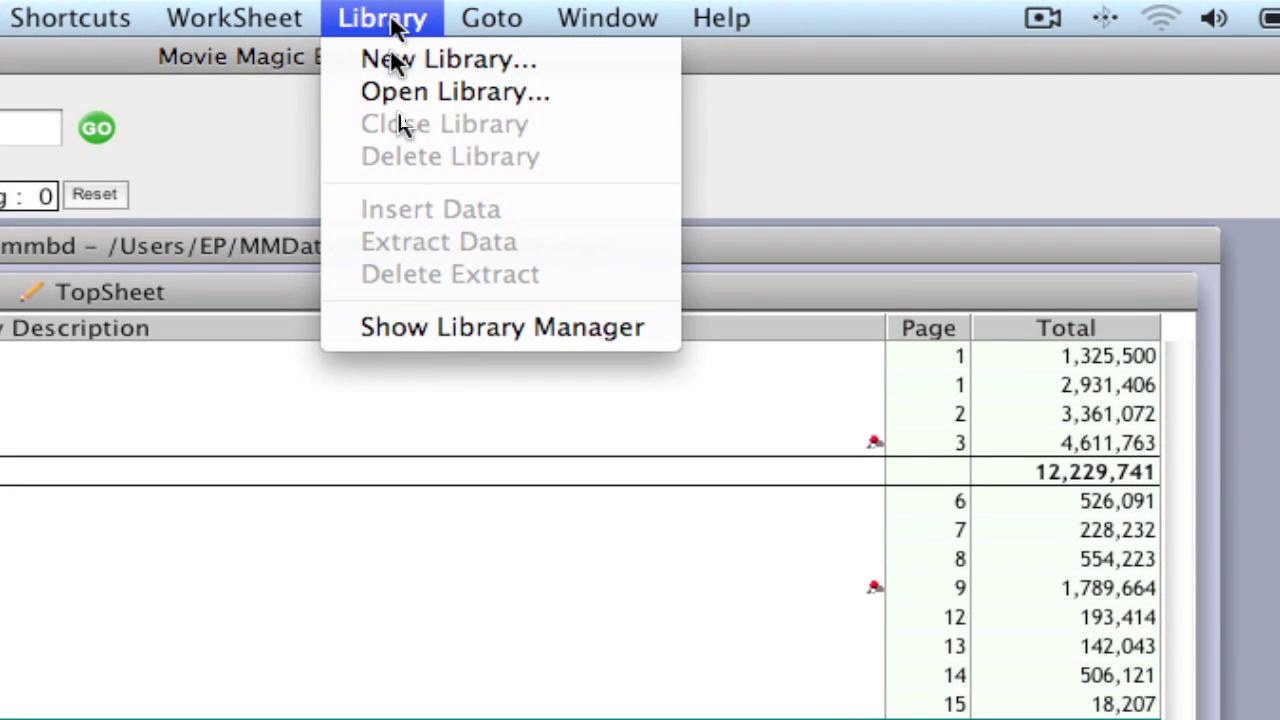
pyautogui.click(386, 91)
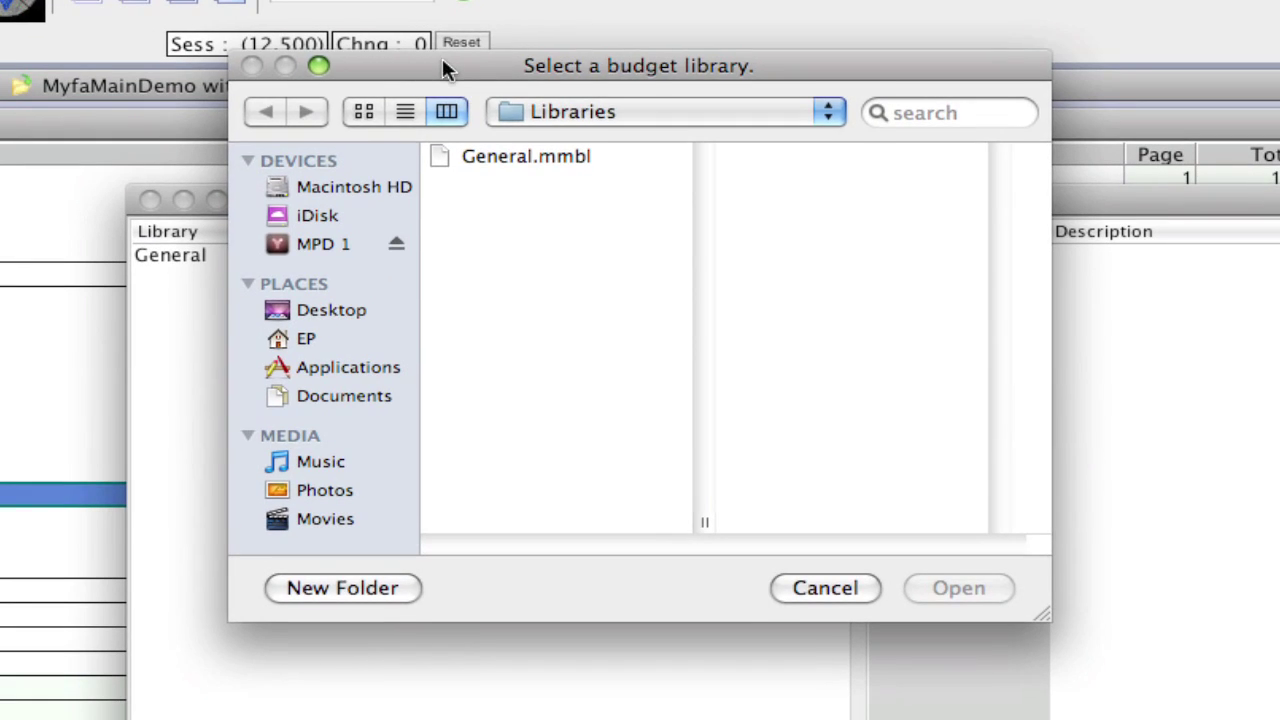
pyautogui.moveTo(269, 128); pyautogui.dragTo(288, 185)
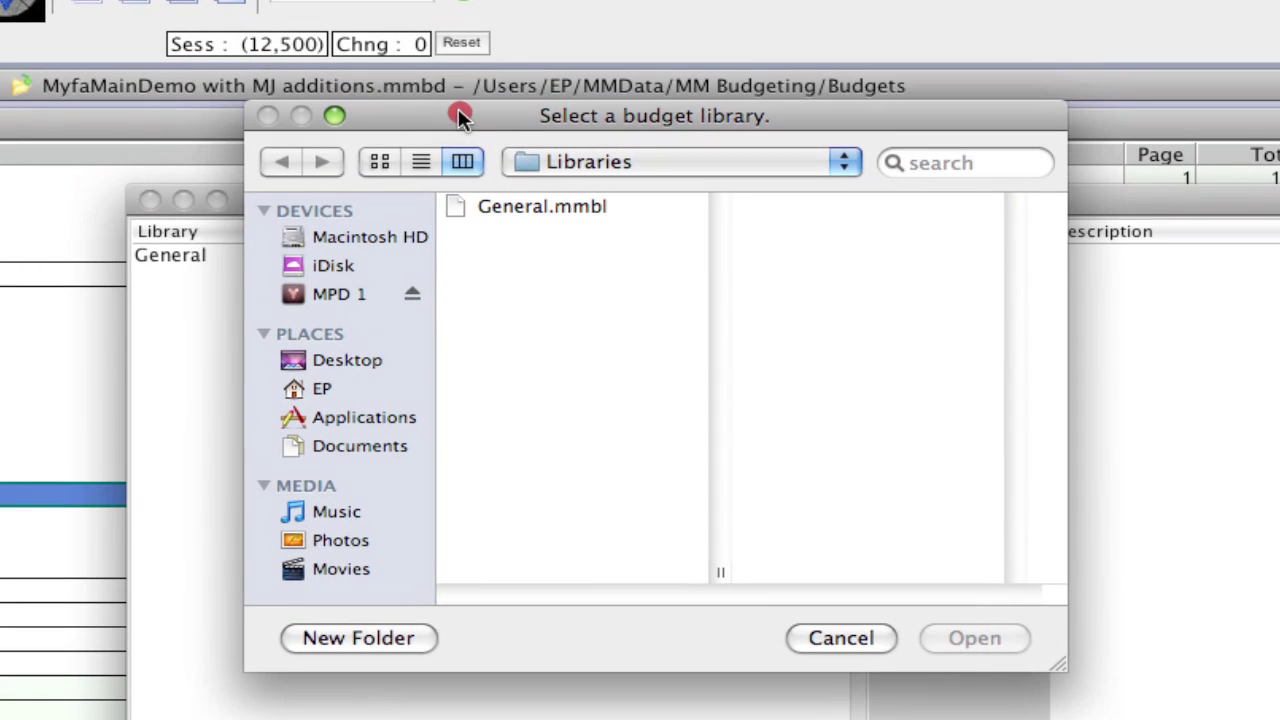
pyautogui.click(343, 362)
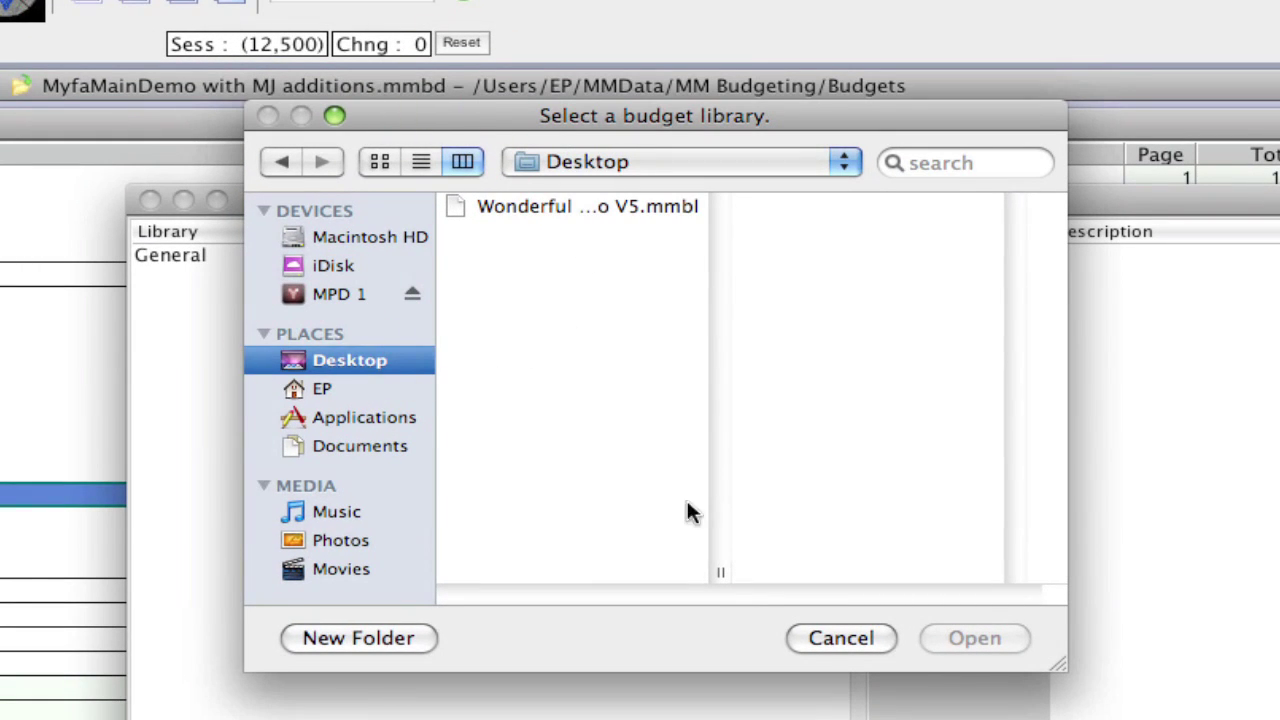
pyautogui.moveTo(716, 588); pyautogui.dragTo(812, 578)
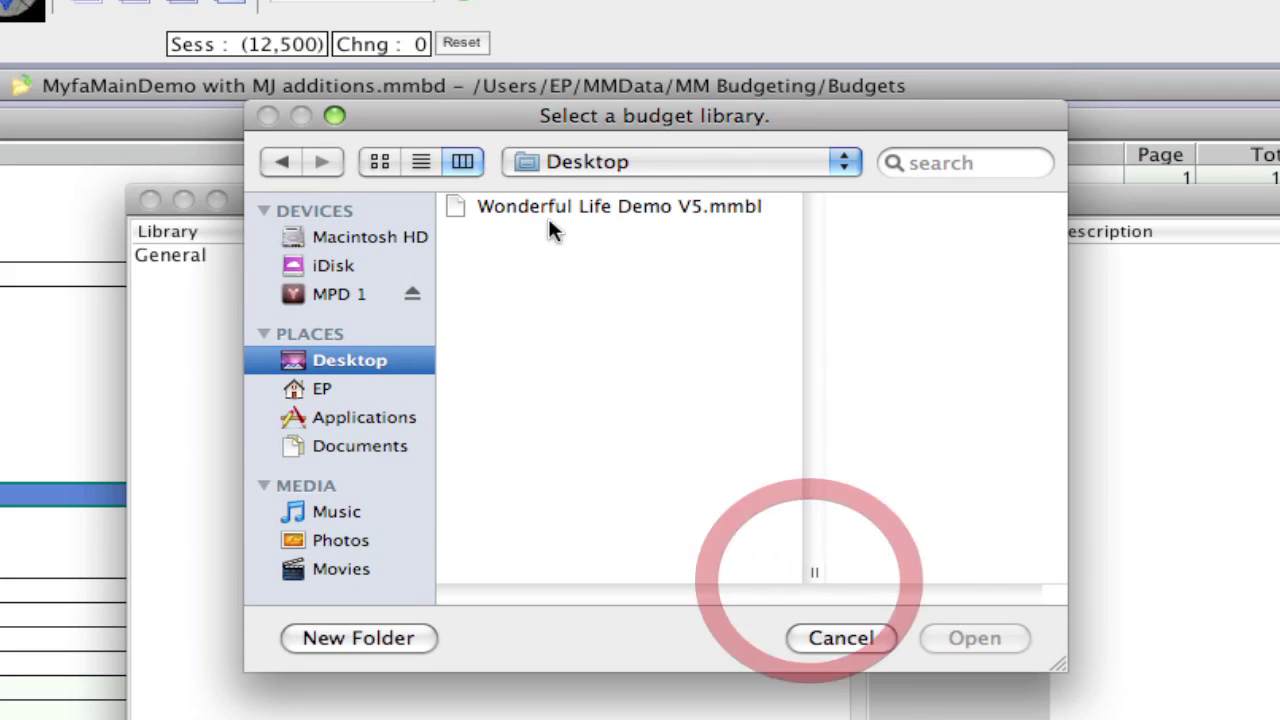
pyautogui.click(537, 206)
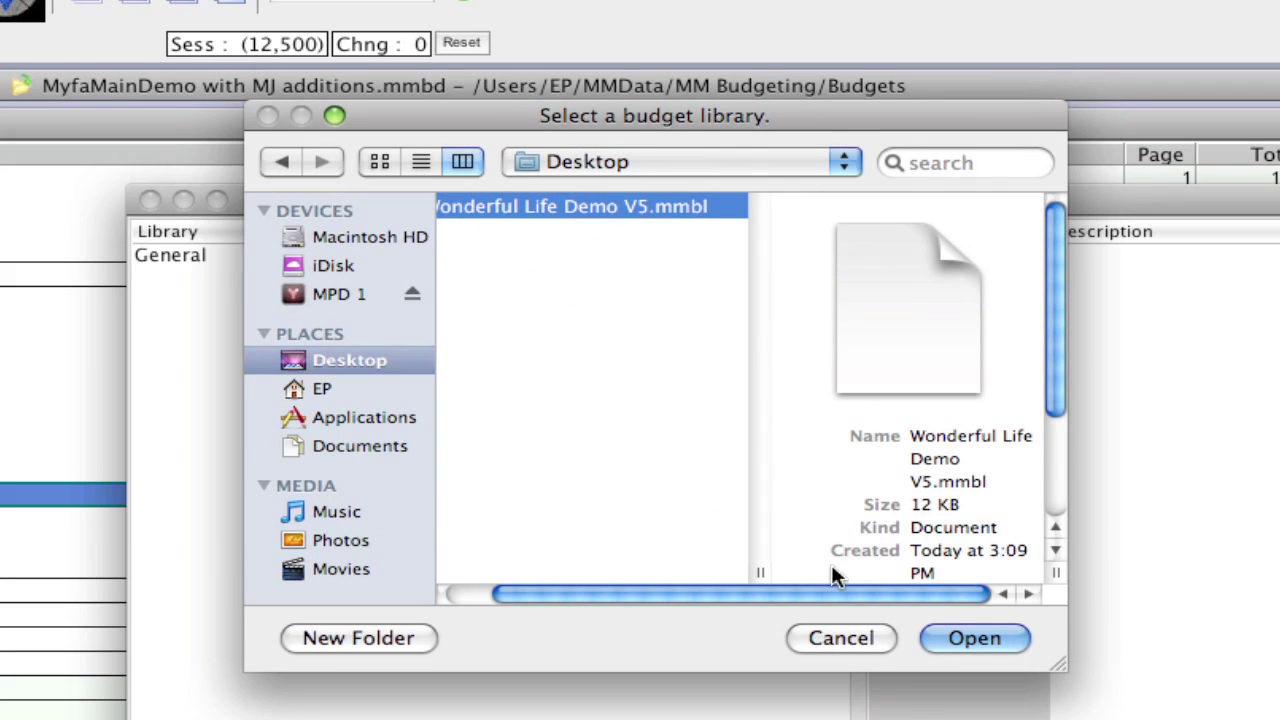
pyautogui.click(975, 638)
pyautogui.moveTo(450, 200); pyautogui.dragTo(318, 174)
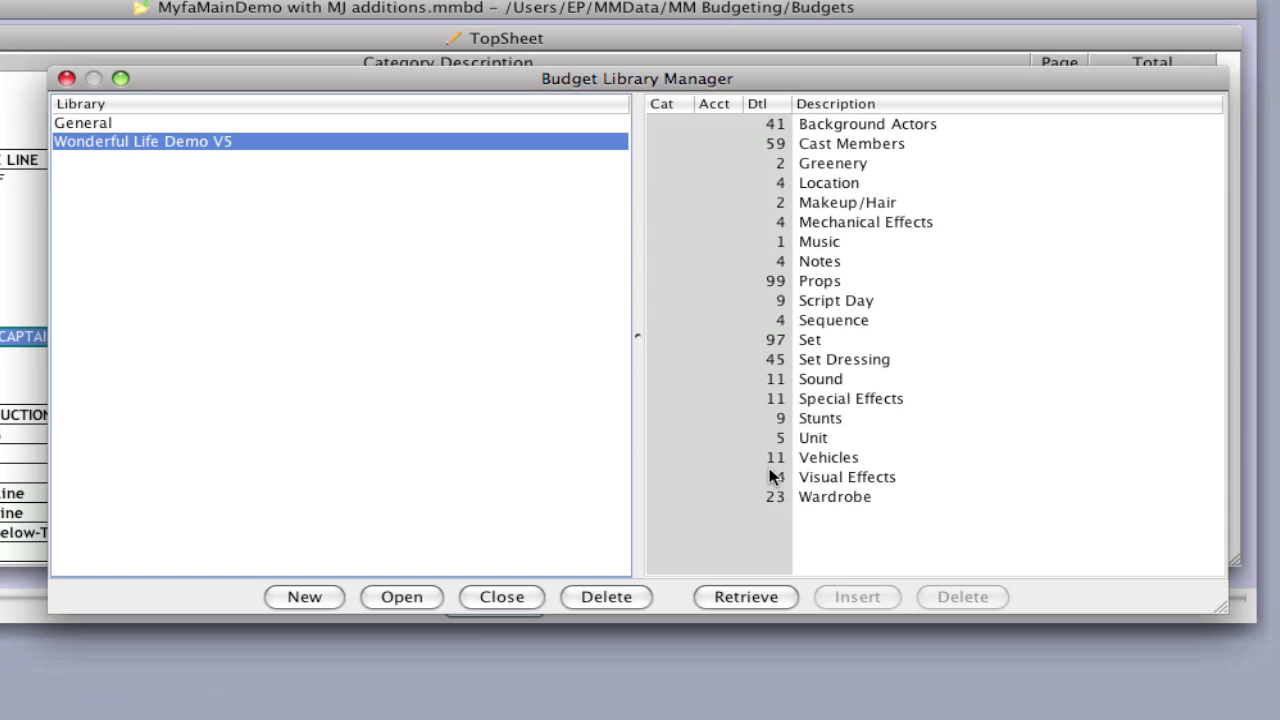
# Close the library manager, drill from 1400 CAST into 1401 PRINCIPALS, and select empty line 6.
pyautogui.click(67, 79)
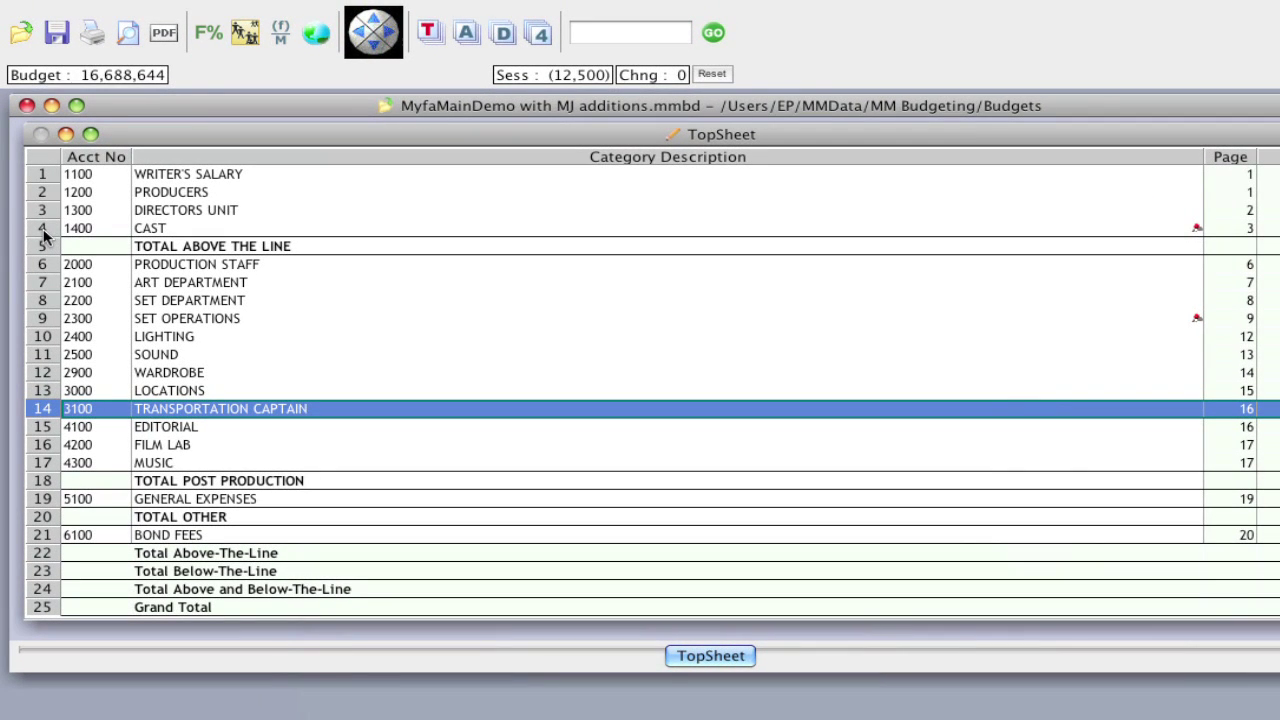
pyautogui.click(43, 232)
pyautogui.doubleClick(43, 230)
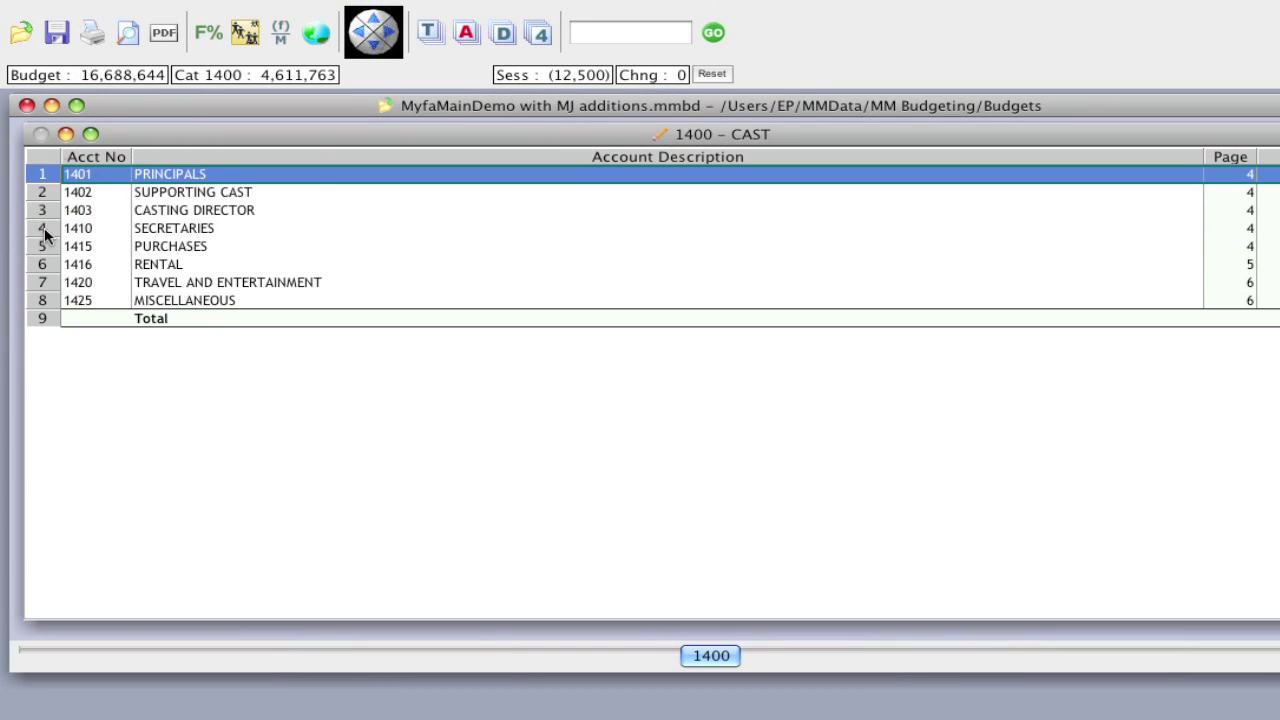
pyautogui.doubleClick(40, 174)
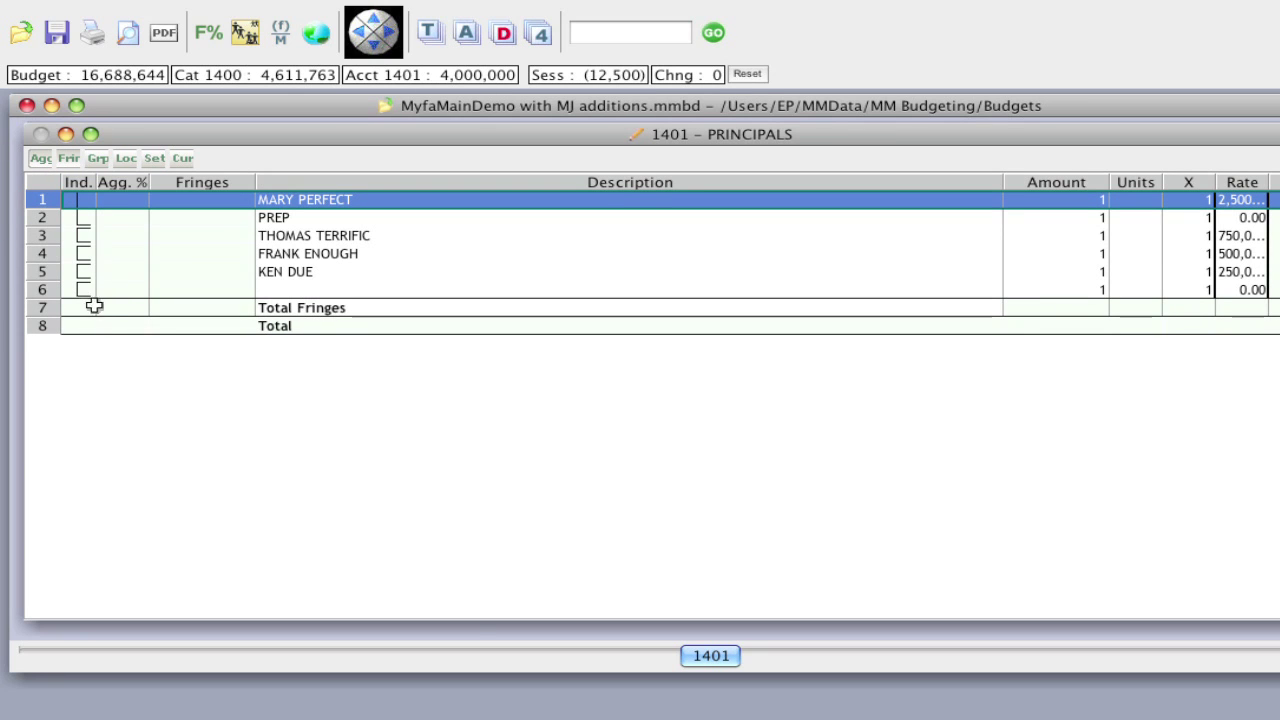
pyautogui.click(44, 289)
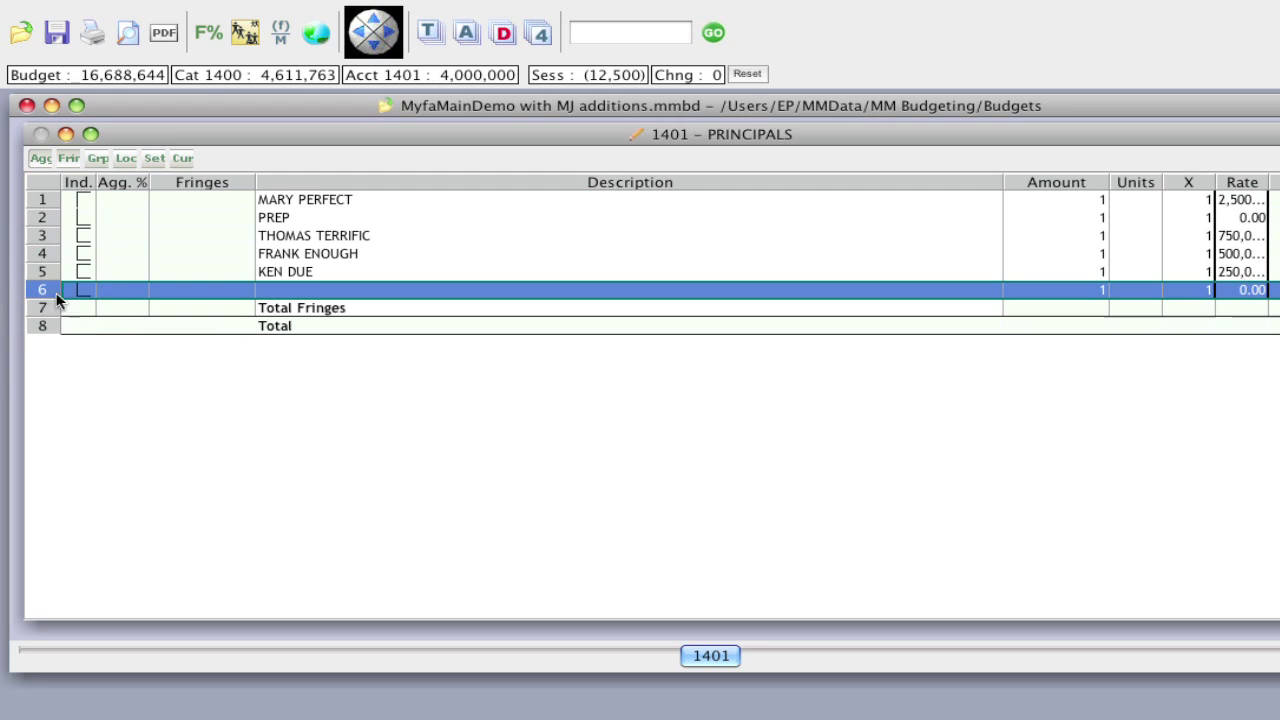
pyautogui.click(306, 272)
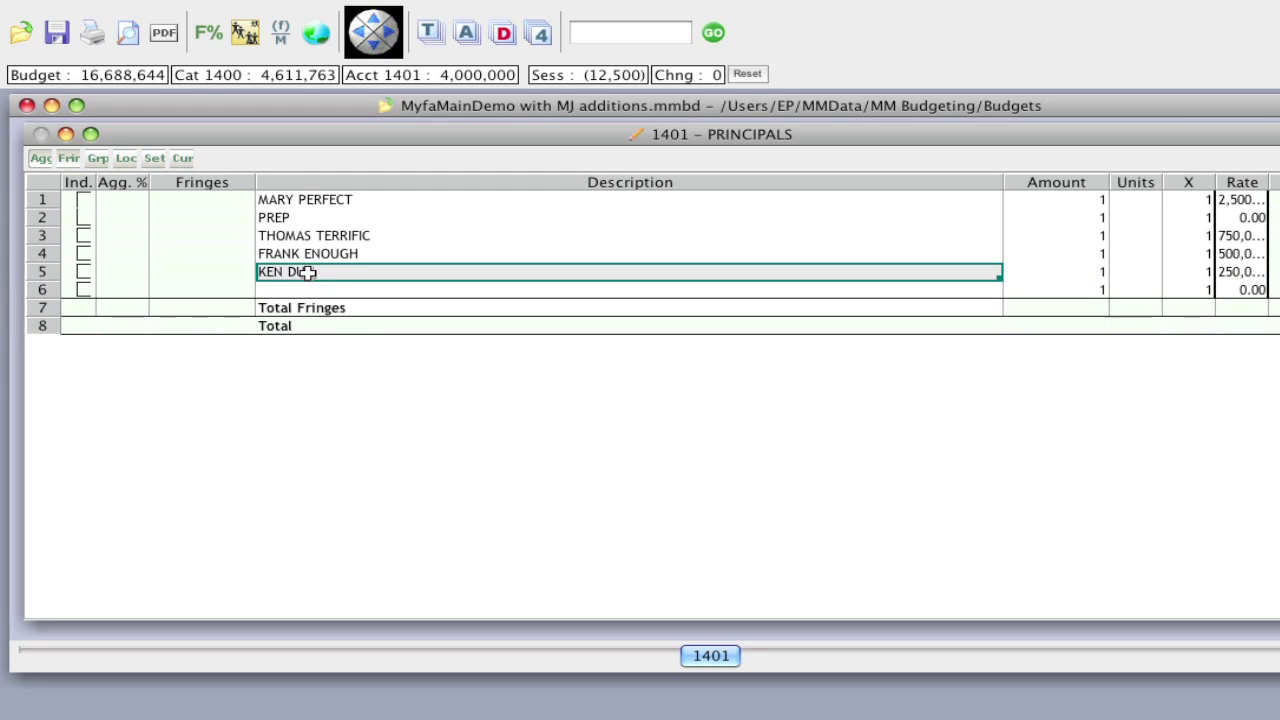
pyautogui.click(46, 288)
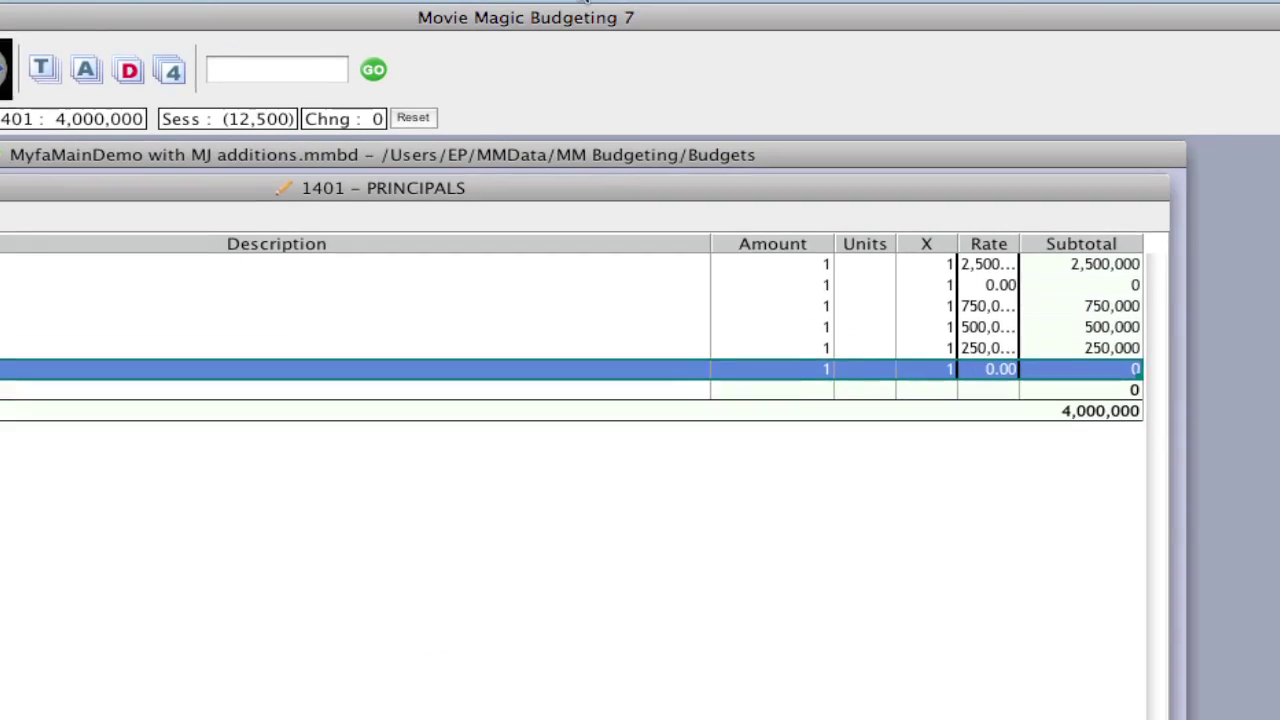
pyautogui.click(890, 0)
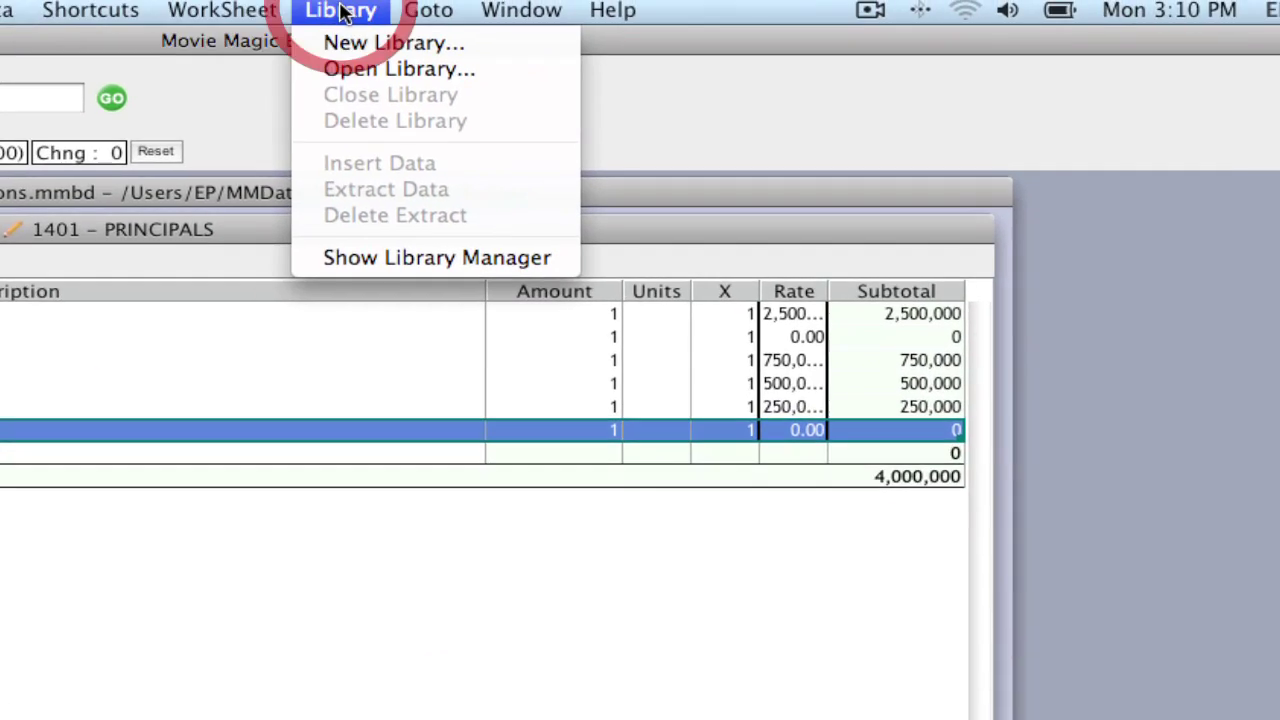
# Reopen the library manager and select the Wonderful Life Demo V5 Cast Members category.
pyautogui.click(337, 262)
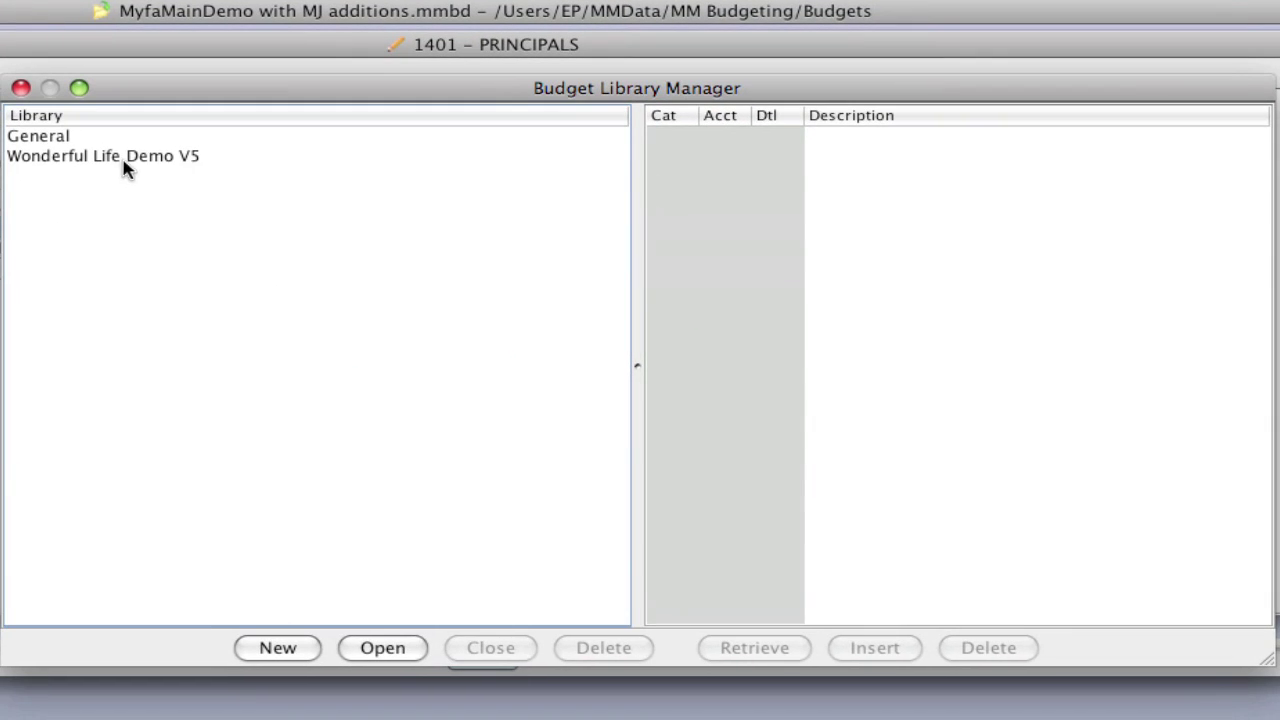
pyautogui.click(125, 162)
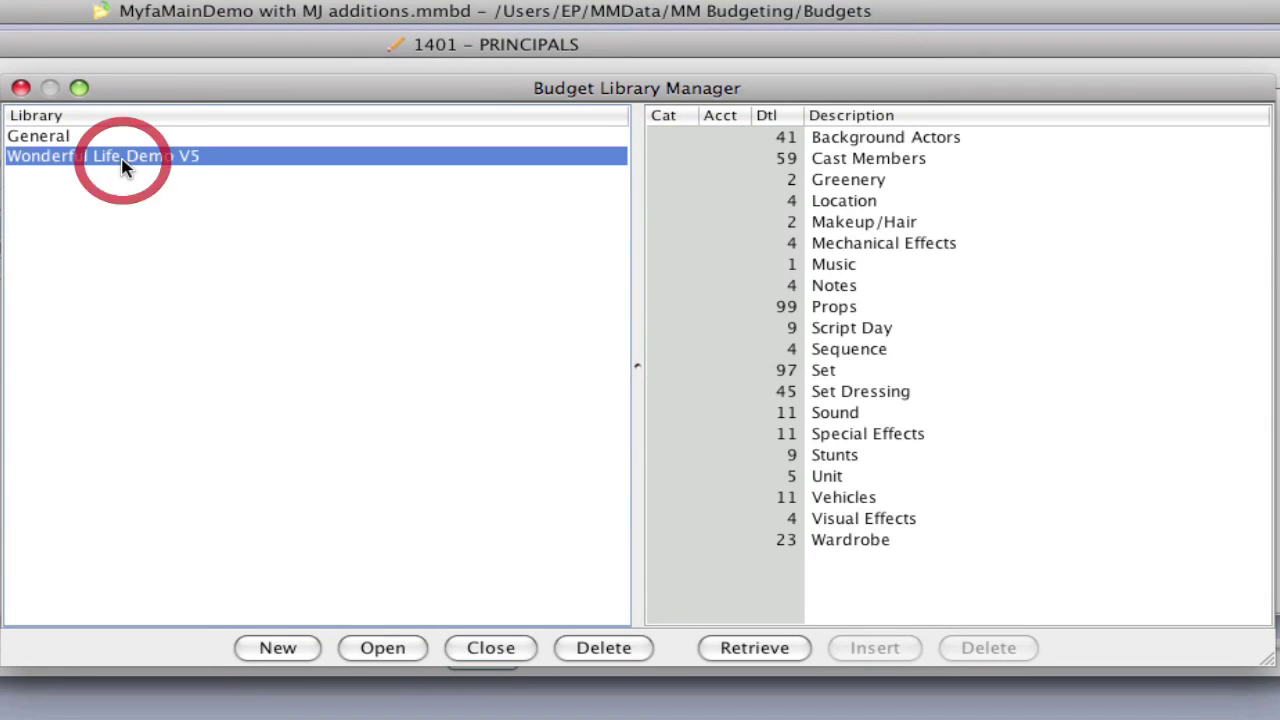
pyautogui.click(868, 157)
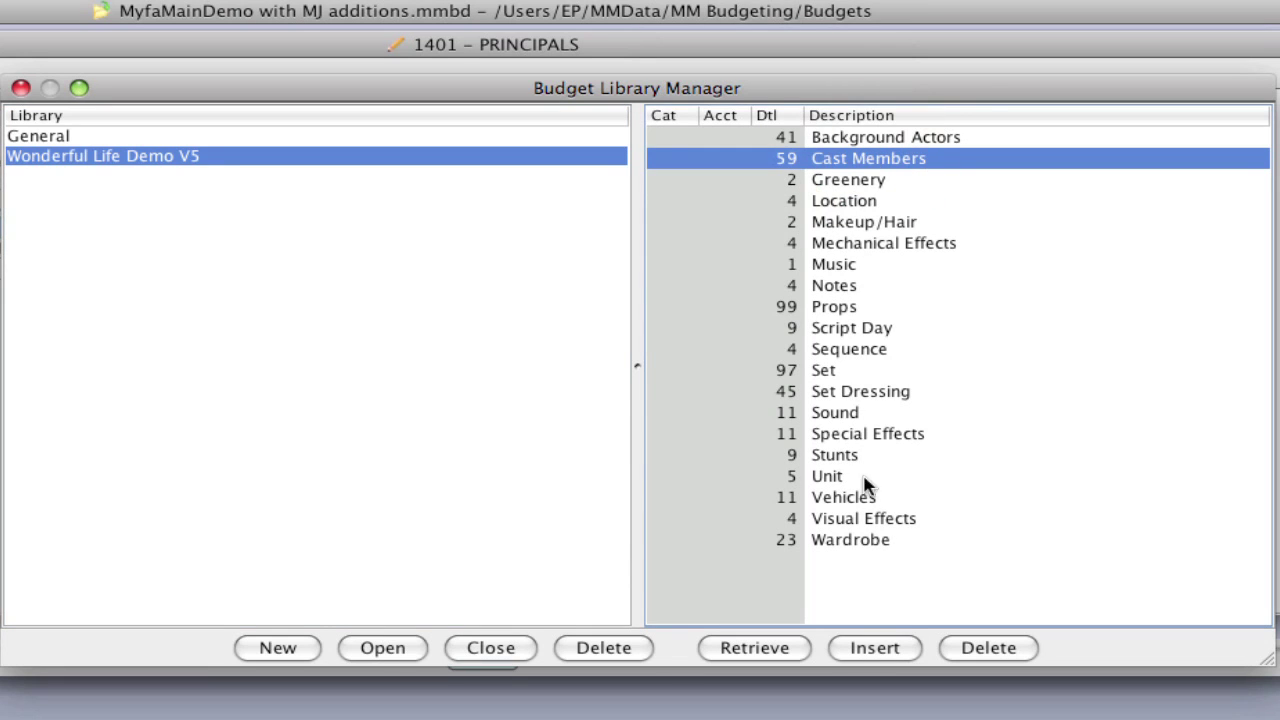
# Insert the Cast Members elements into 1401 PRINCIPALS from line 6 and review them from Annie.
pyautogui.click(876, 647)
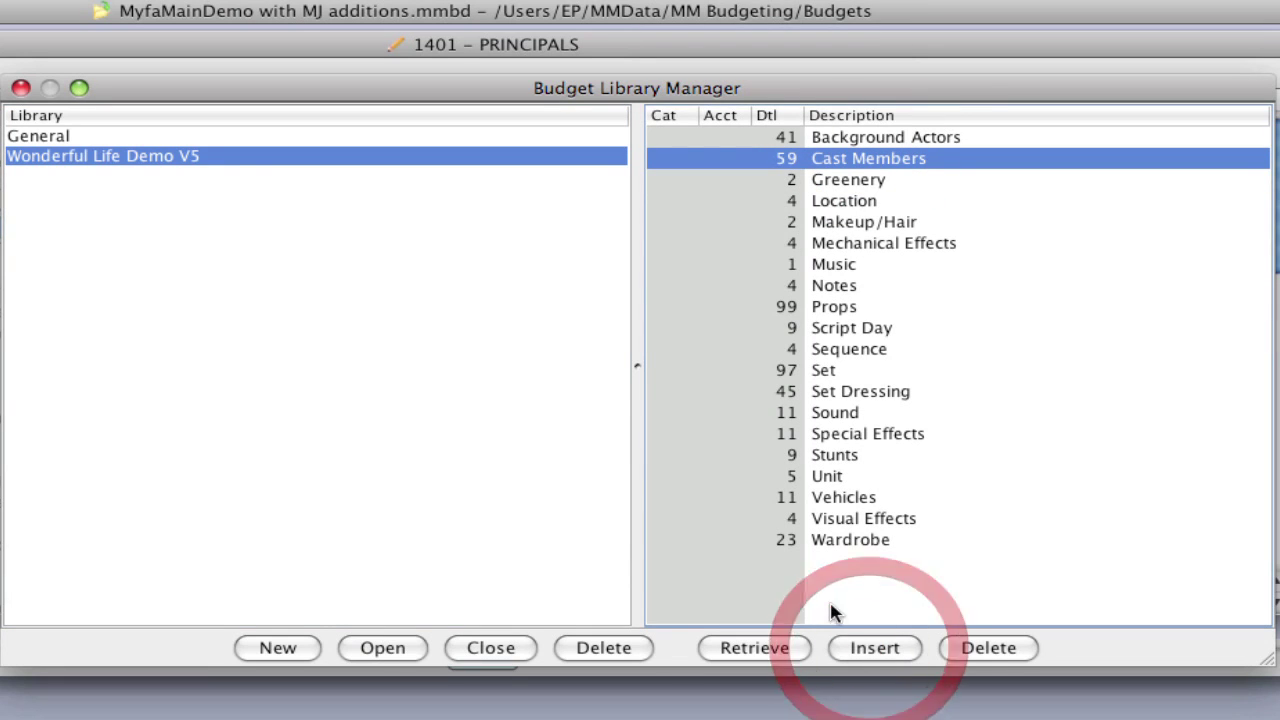
pyautogui.click(21, 88)
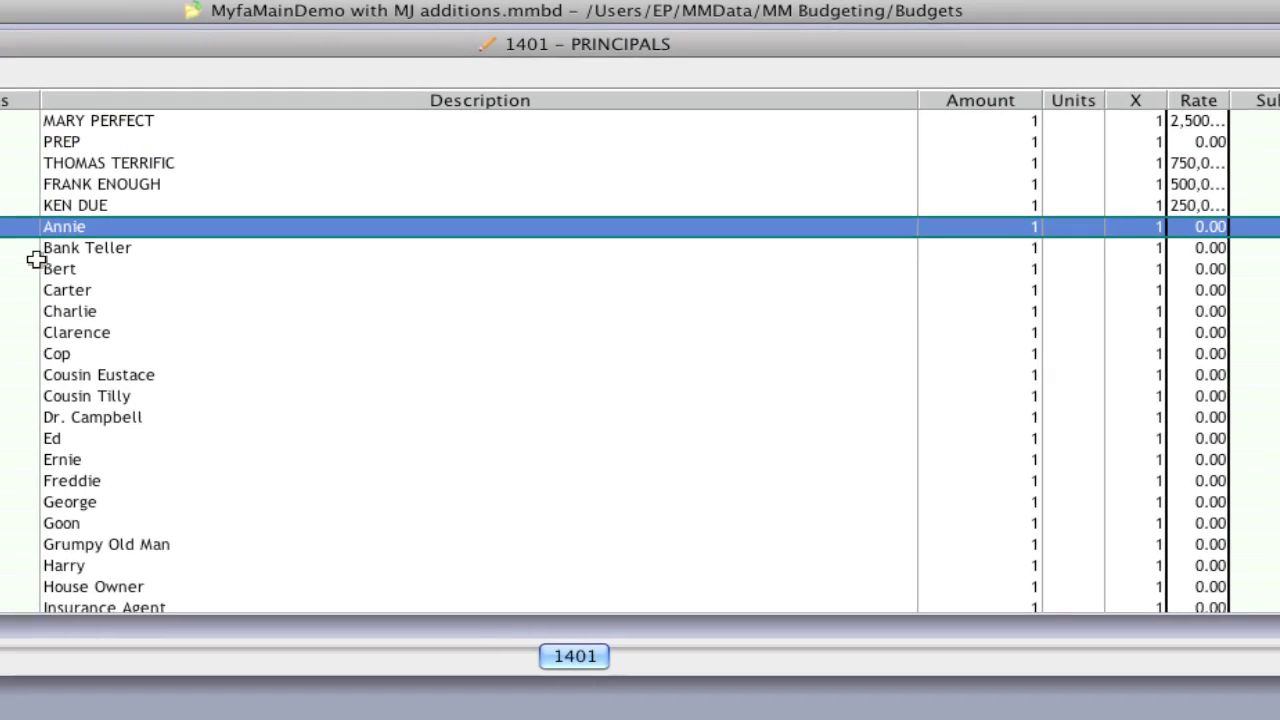
pyautogui.scroll(-5, 640, 360)
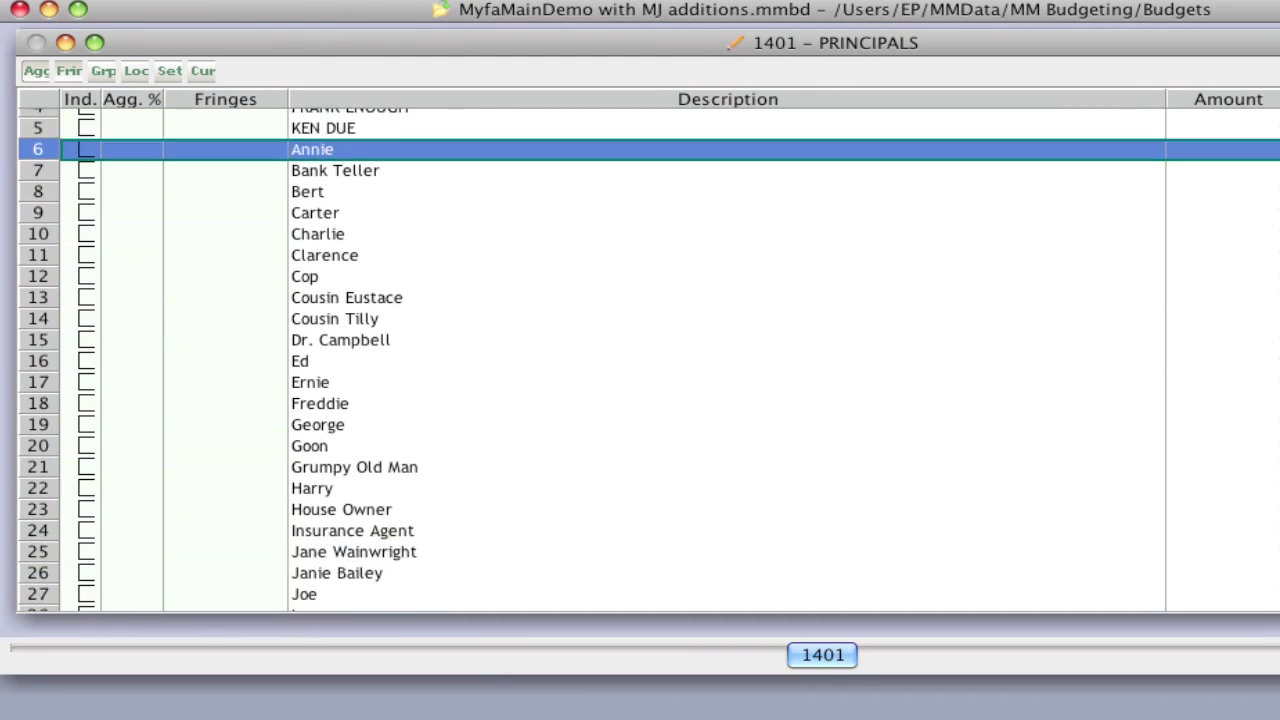
pyautogui.scroll(-10, 649, 360)
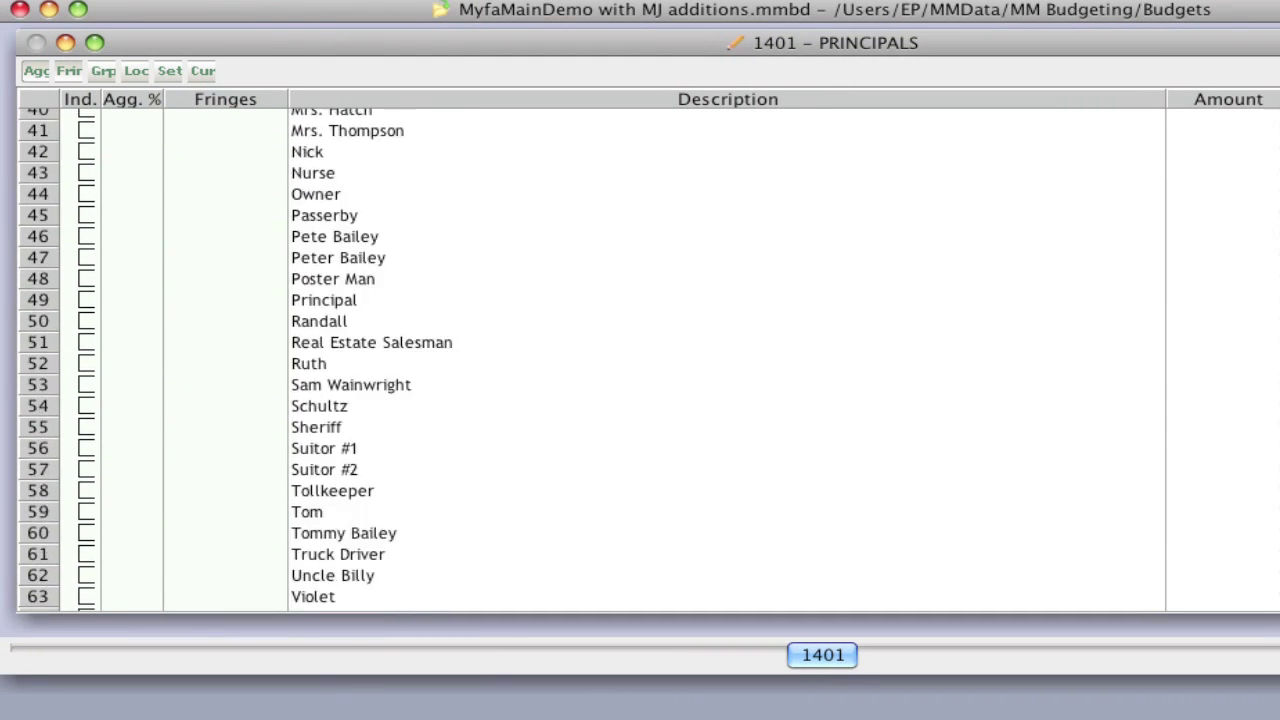
pyautogui.scroll(12, 640, 360)
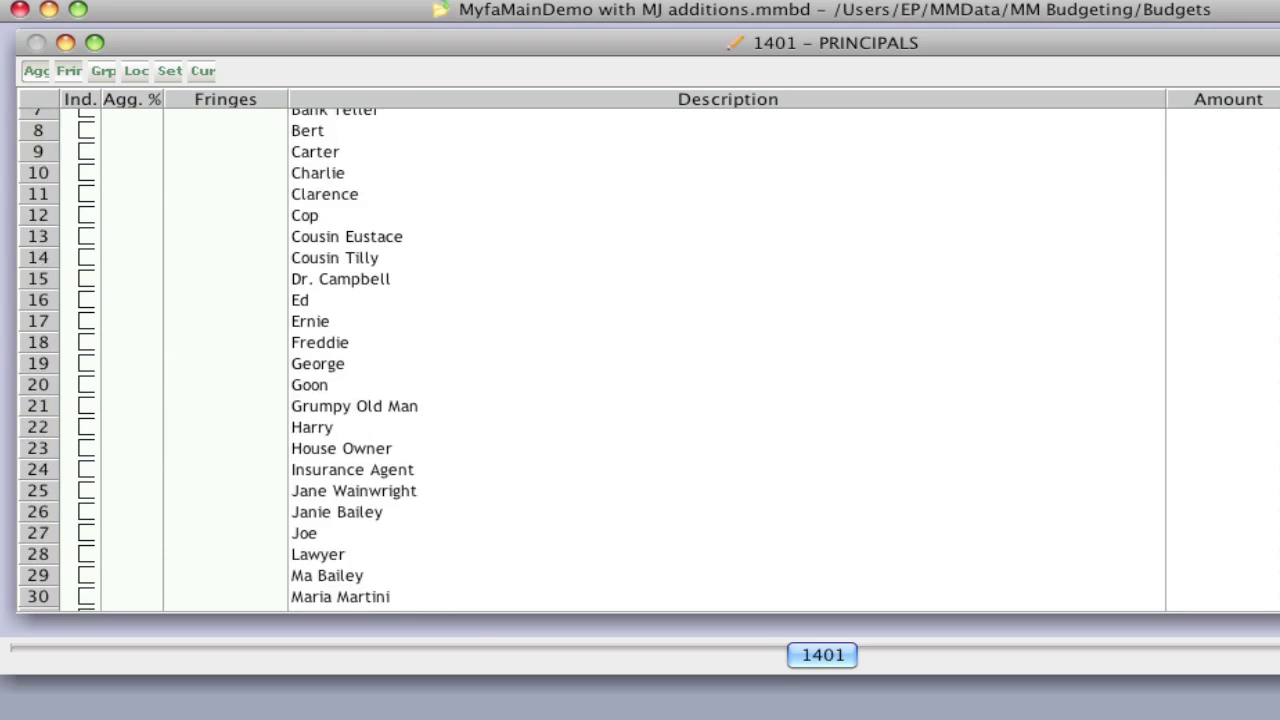
pyautogui.click(312, 188)
pyautogui.scroll(2, 640, 360)
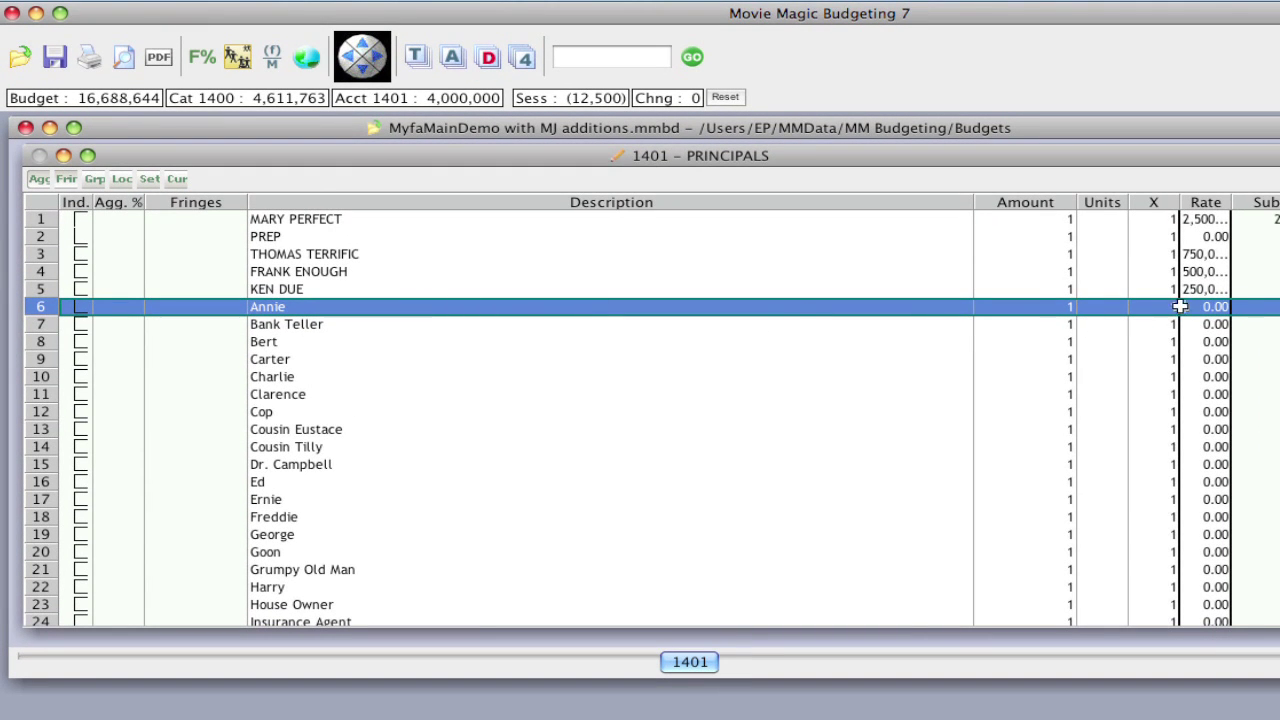
# Cut PRINCIPALS lines 43–56, Nurse through Suitor #1.
pyautogui.scroll(-9, 652, 418)
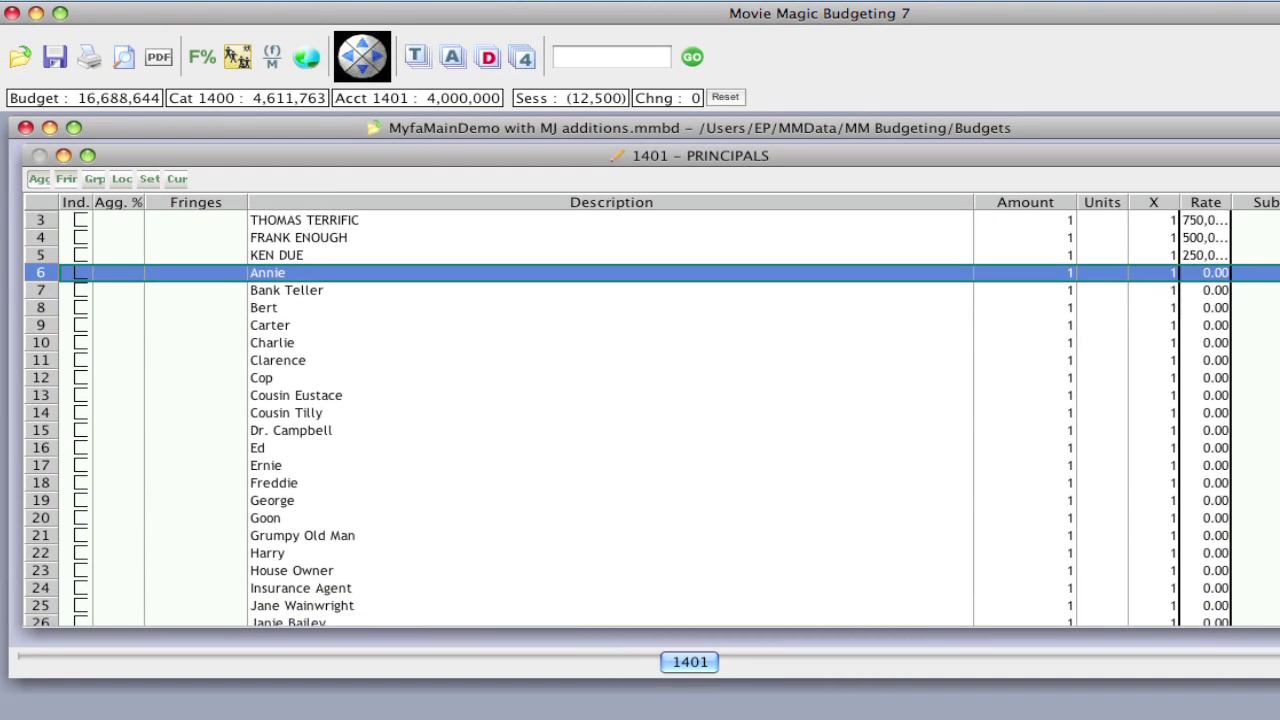
pyautogui.scroll(-3, 652, 418)
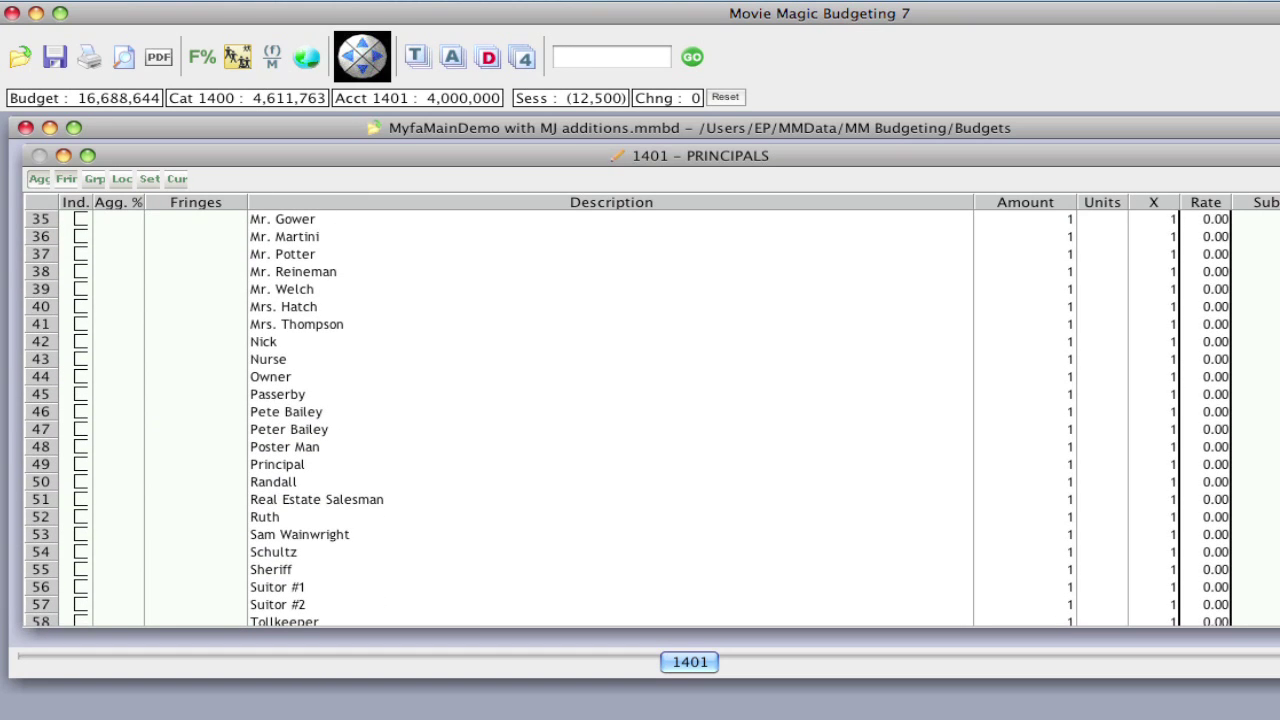
pyautogui.click(40, 362)
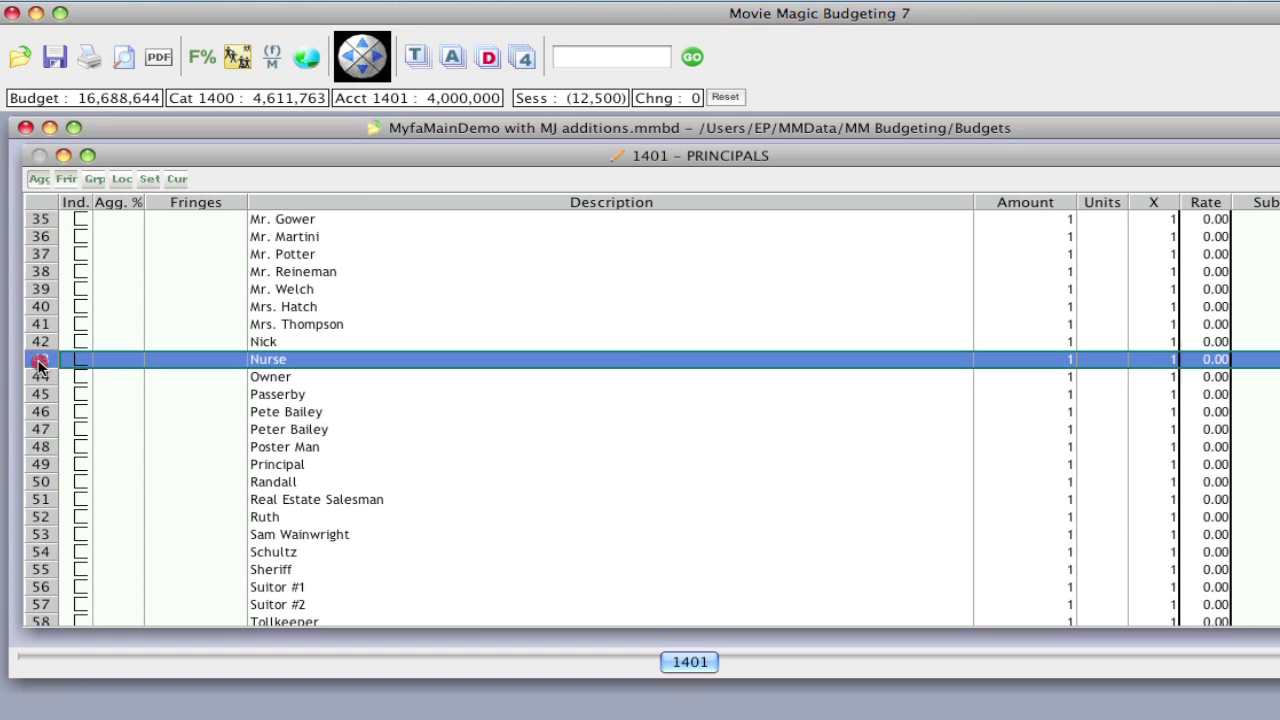
pyautogui.keyDown('shift'); pyautogui.click(42, 588); pyautogui.keyUp('shift')
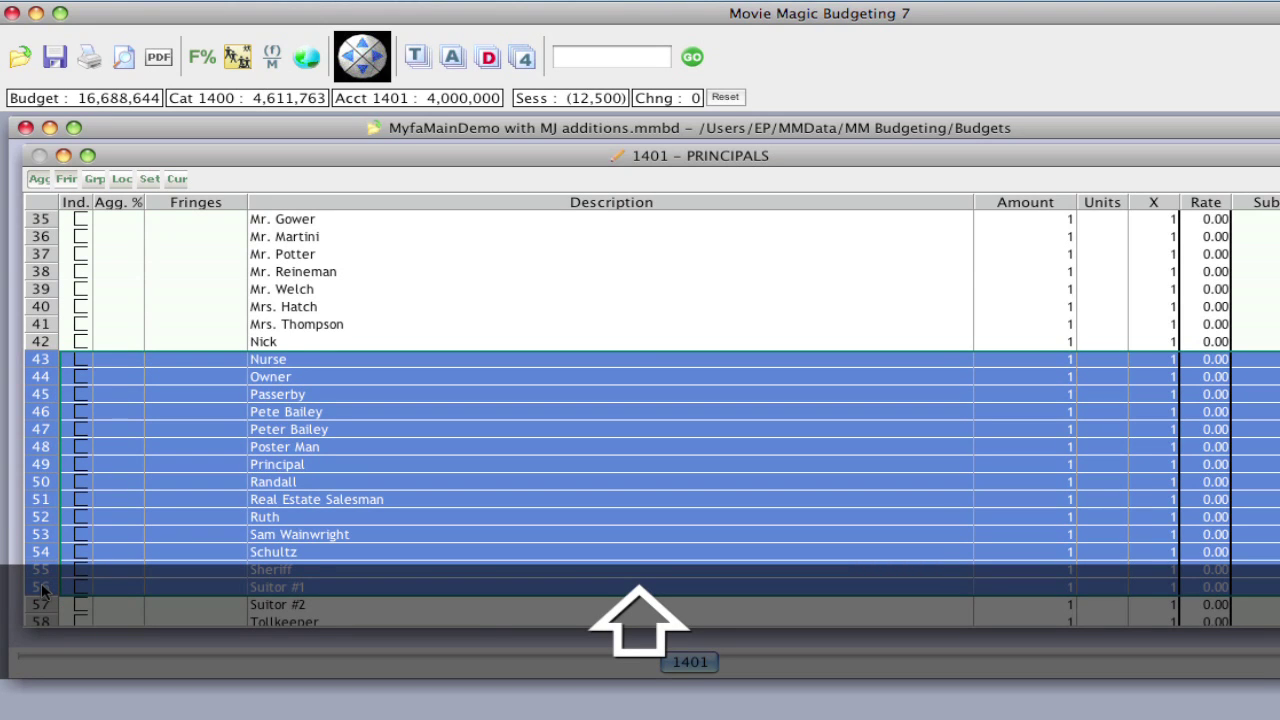
pyautogui.rightClick(41, 582)
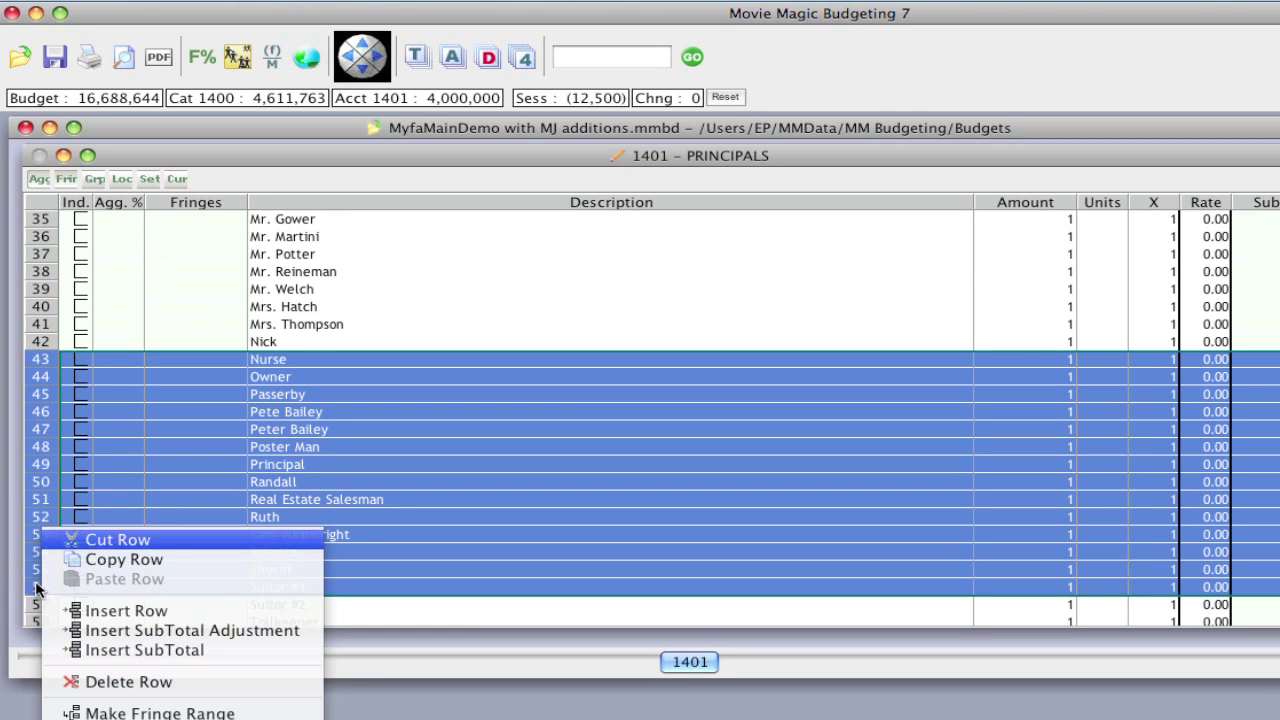
pyautogui.click(137, 540)
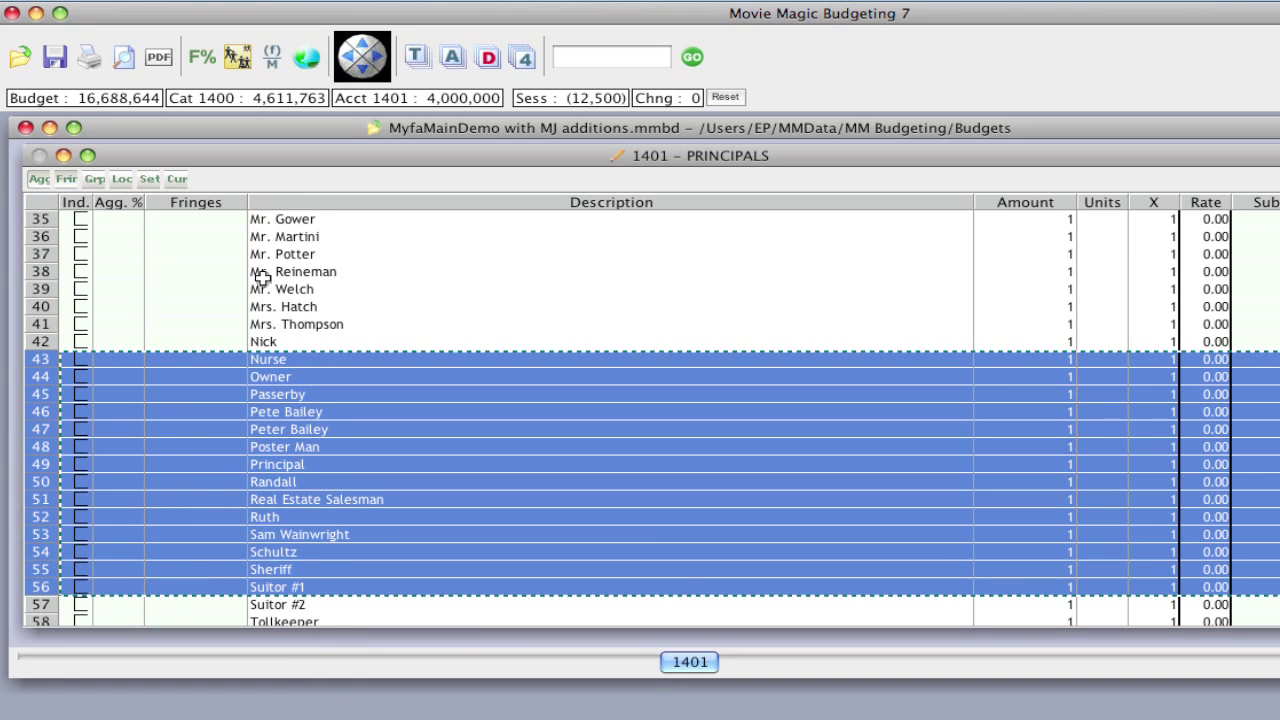
# Paste the cut rows at line 30 of 1402 SUPPORTING CAST, then return to the TopSheet.
pyautogui.click(449, 62)
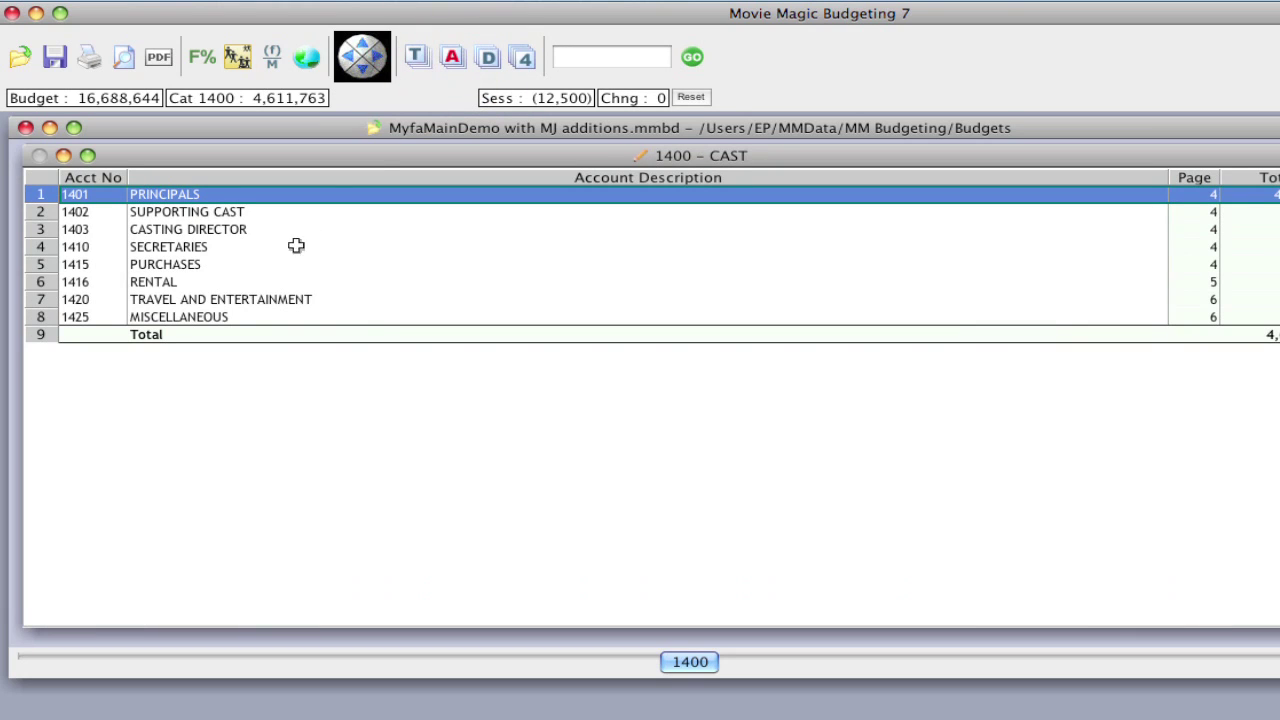
pyautogui.doubleClick(40, 212)
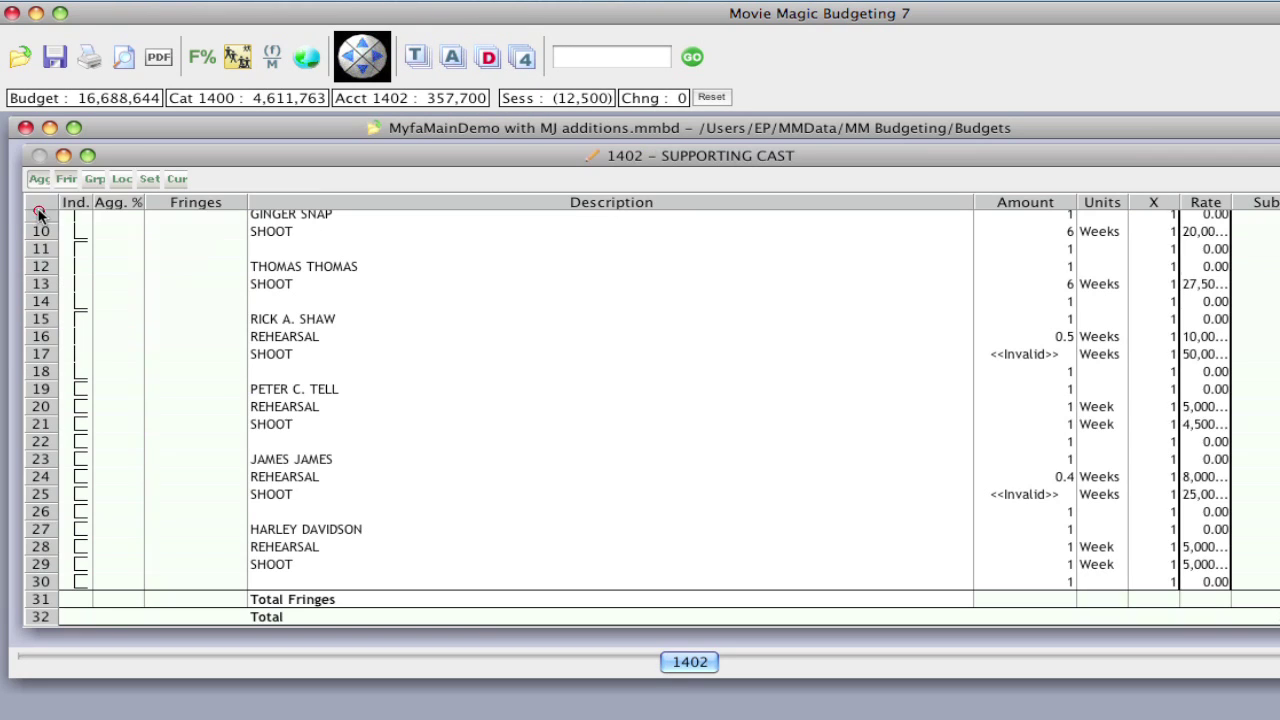
pyautogui.click(46, 584)
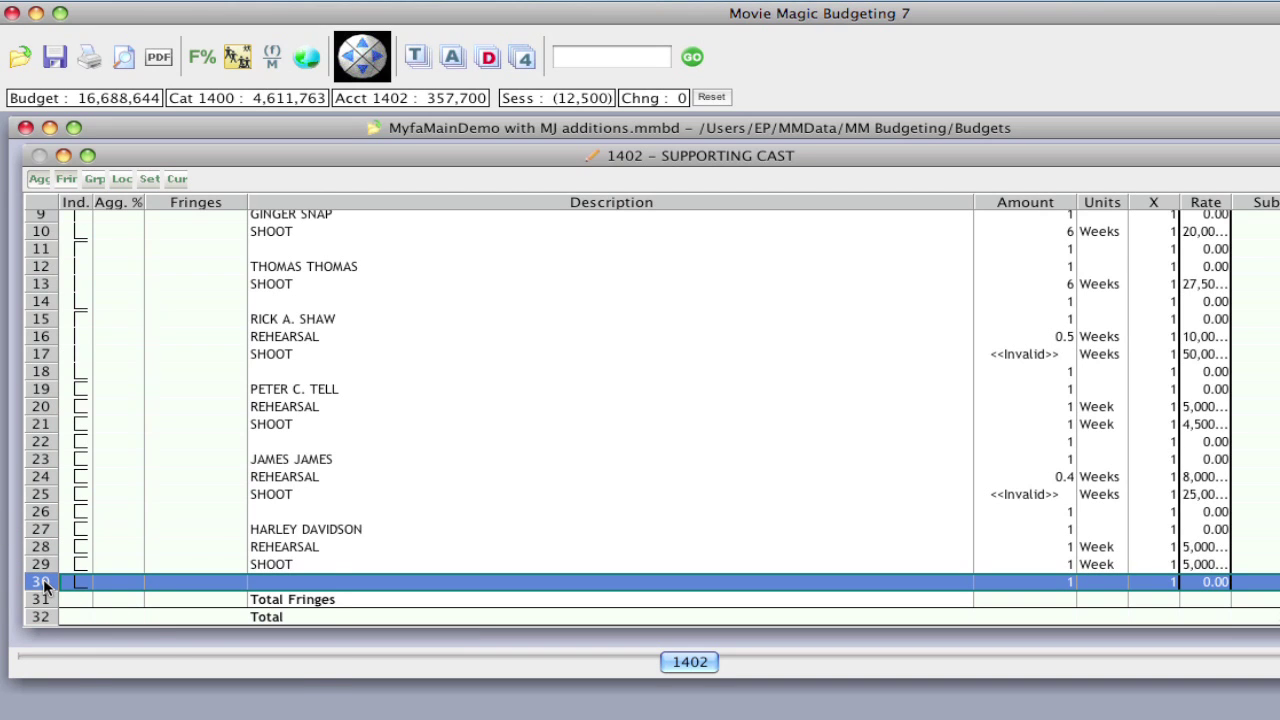
pyautogui.rightClick(44, 584)
pyautogui.click(74, 579)
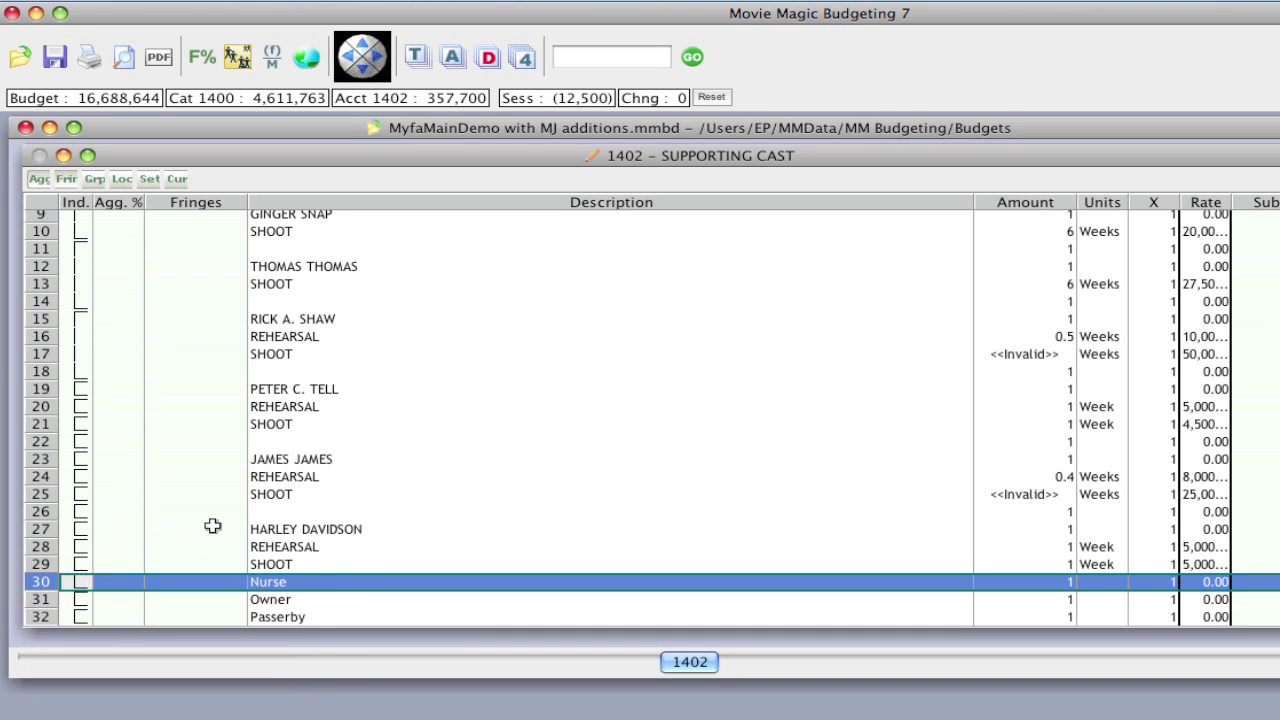
pyautogui.scroll(-5, 650, 418)
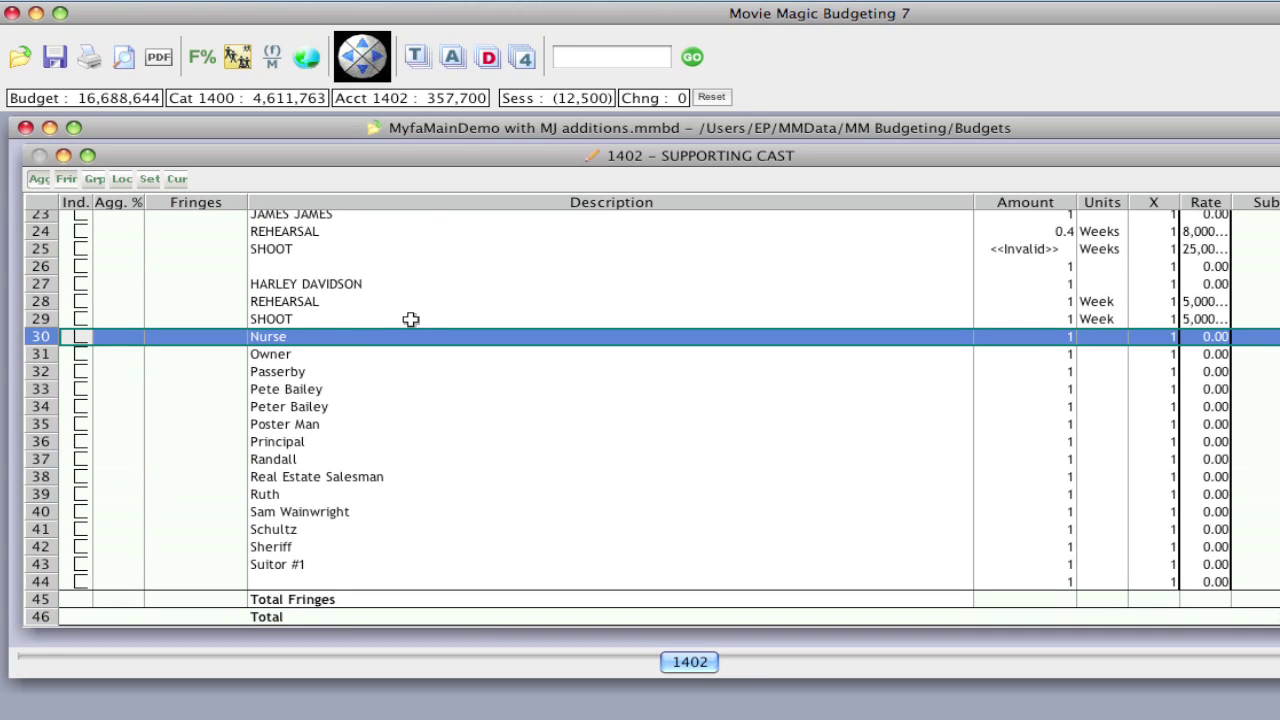
pyautogui.click(416, 57)
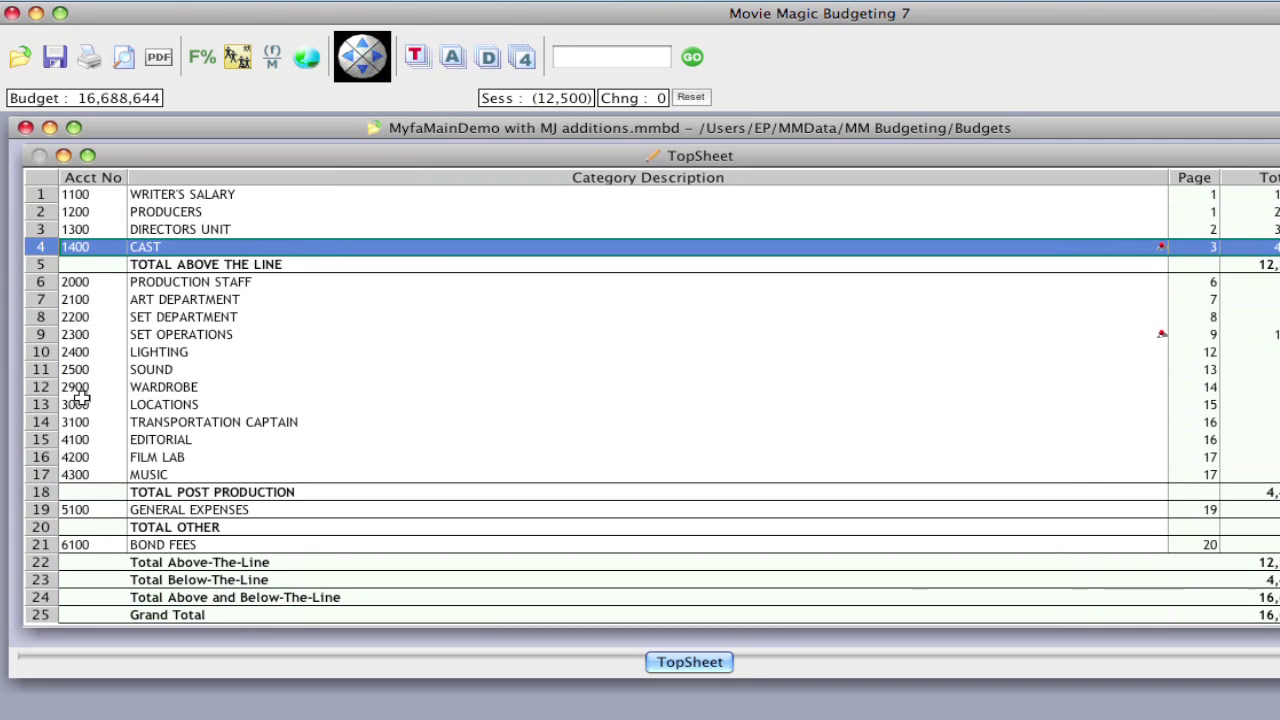
# Open 2900 WARDROBE's 2916 PURCHASES account and select empty line 2.
pyautogui.click(45, 391)
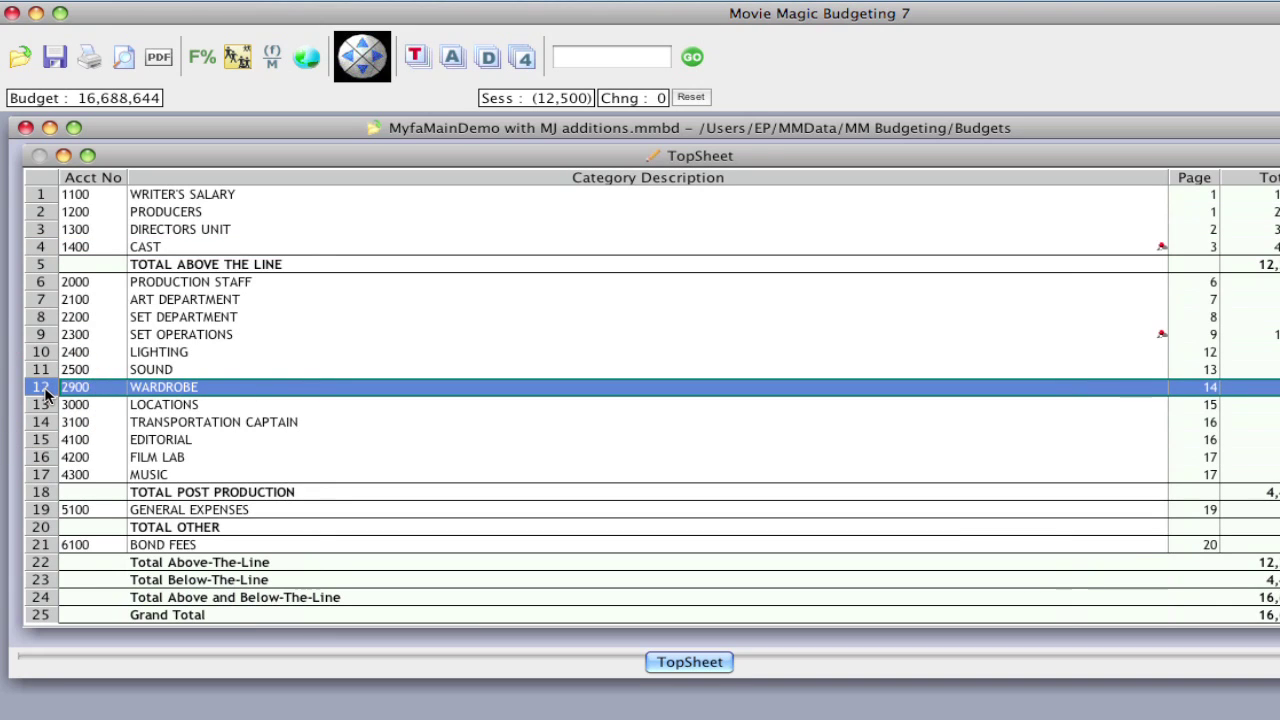
pyautogui.doubleClick(45, 394)
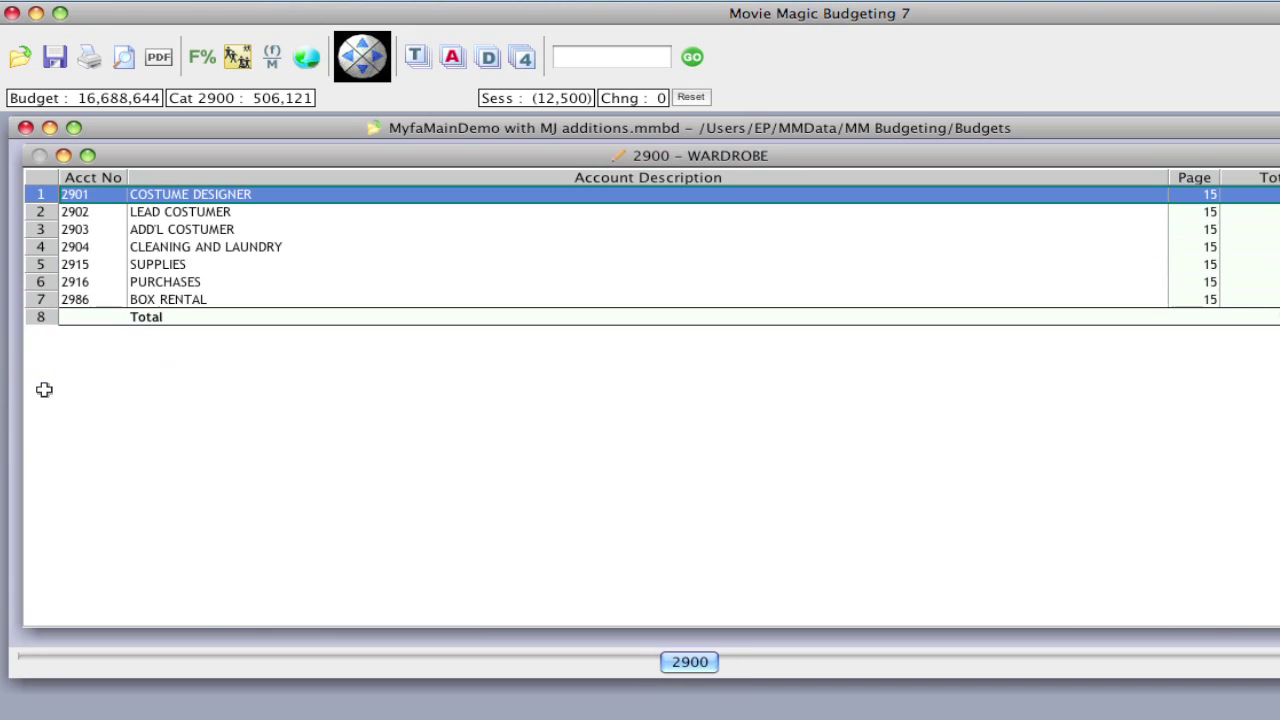
pyautogui.doubleClick(47, 282)
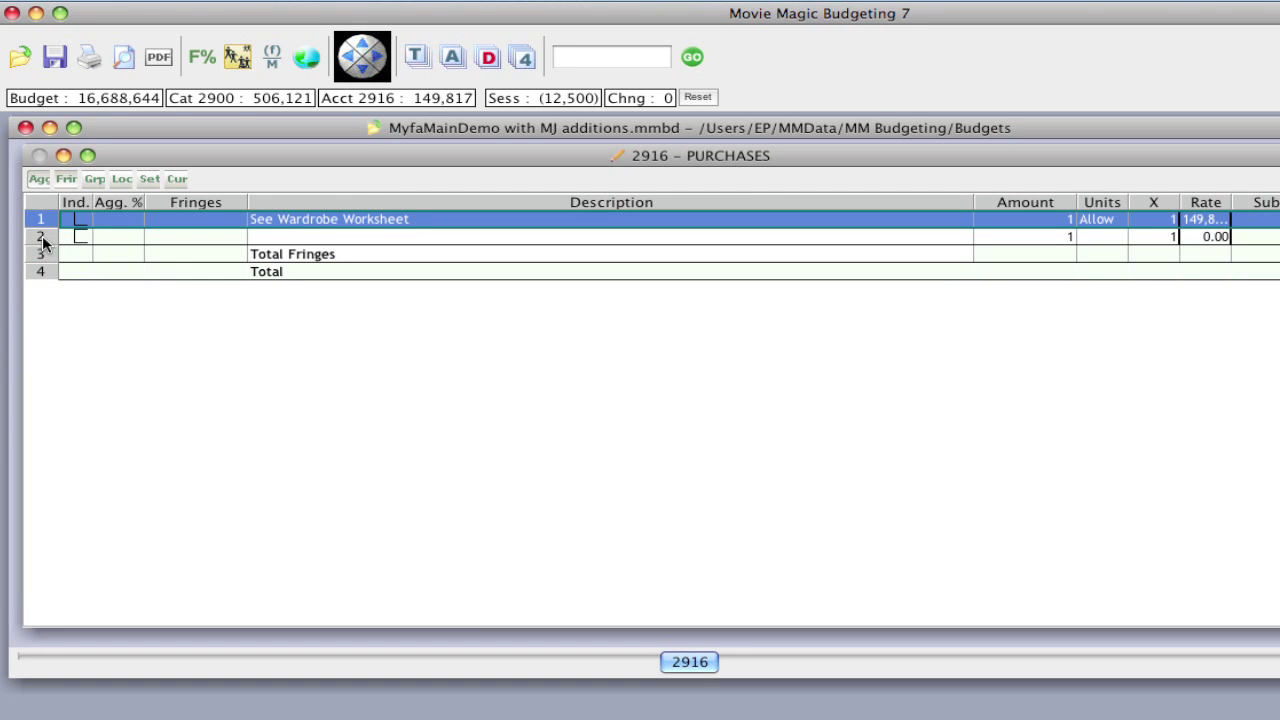
pyautogui.click(42, 238)
# Insert the Wonderful Life Demo V5 Wardrobe elements at line 2 from the library manager.
pyautogui.click(863, 0)
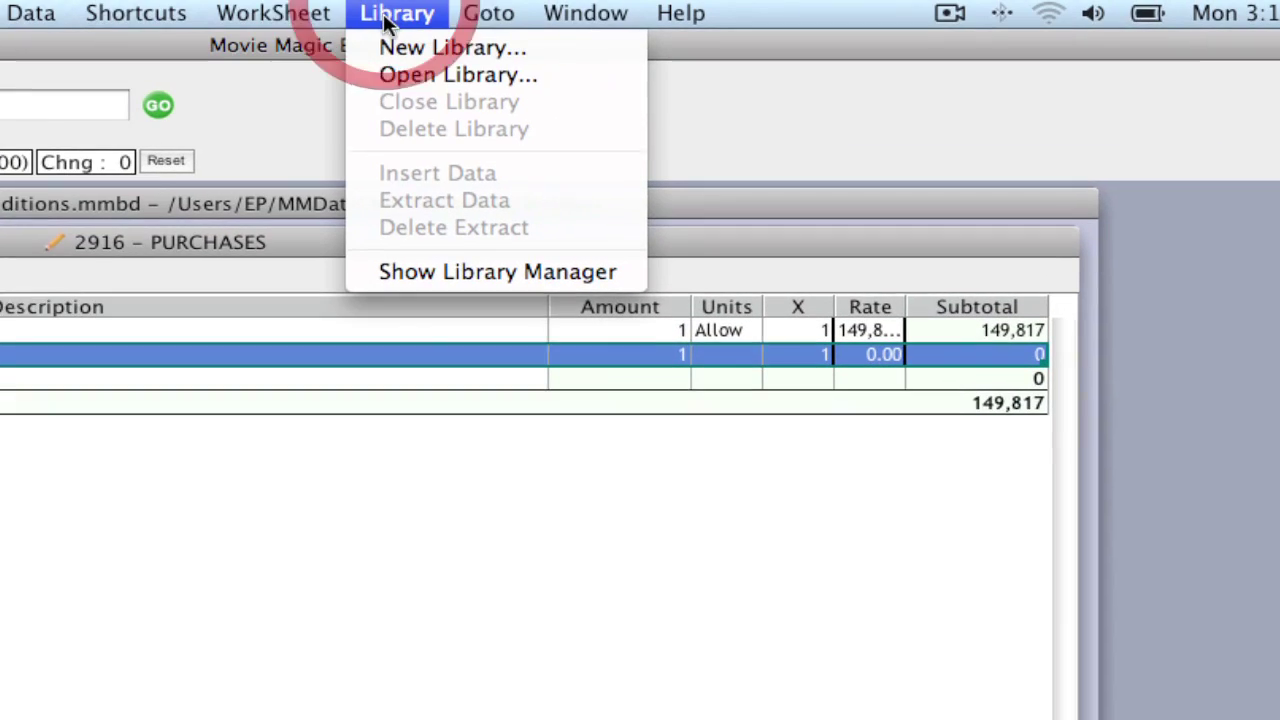
pyautogui.click(400, 272)
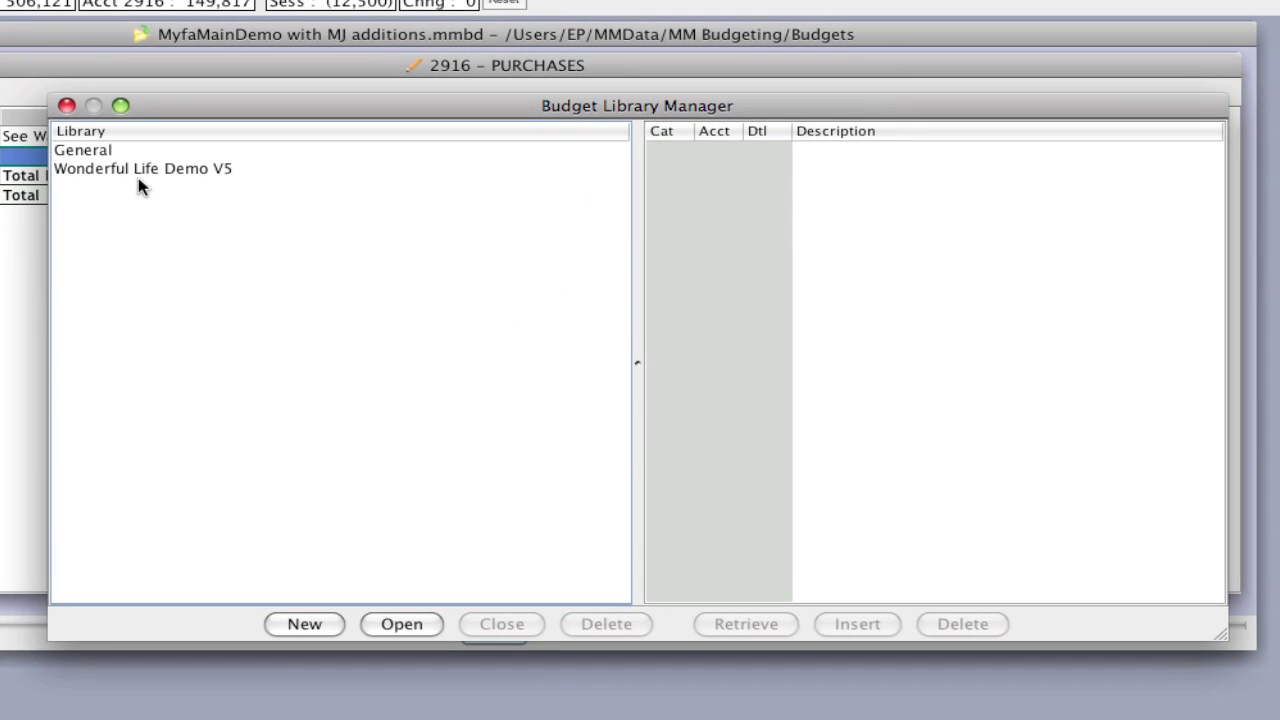
pyautogui.click(133, 172)
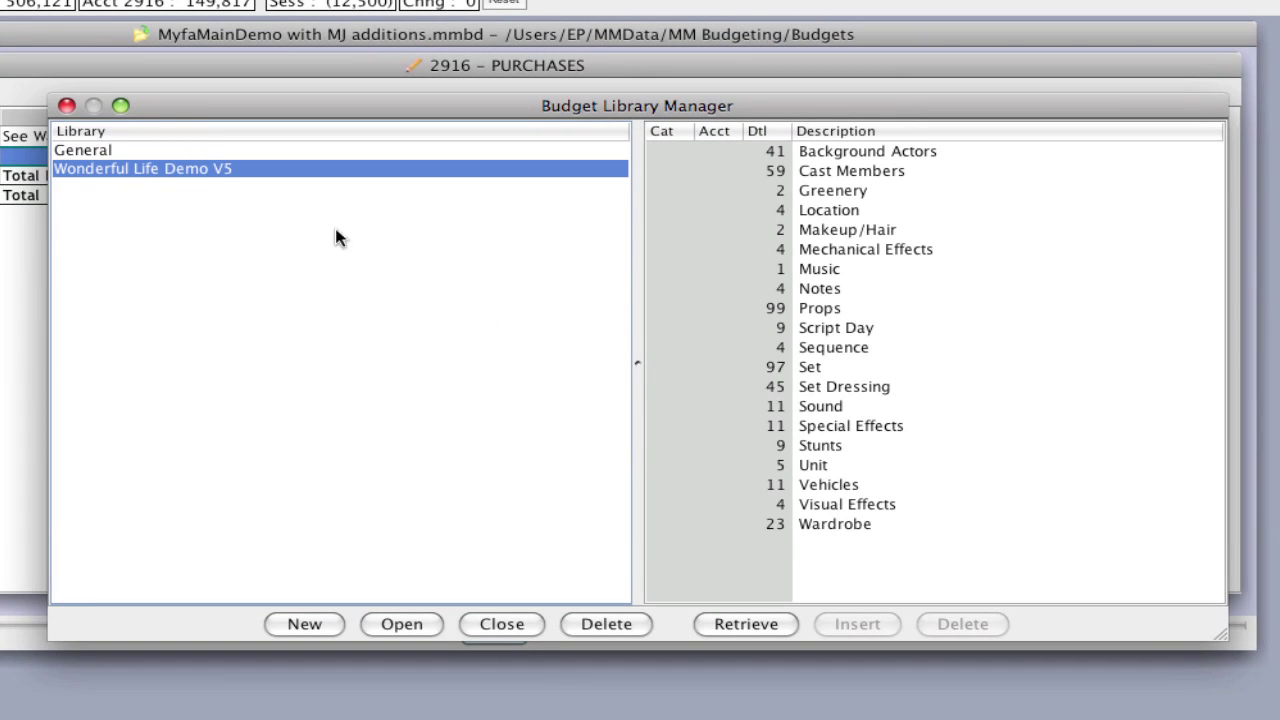
pyautogui.click(844, 521)
pyautogui.click(858, 624)
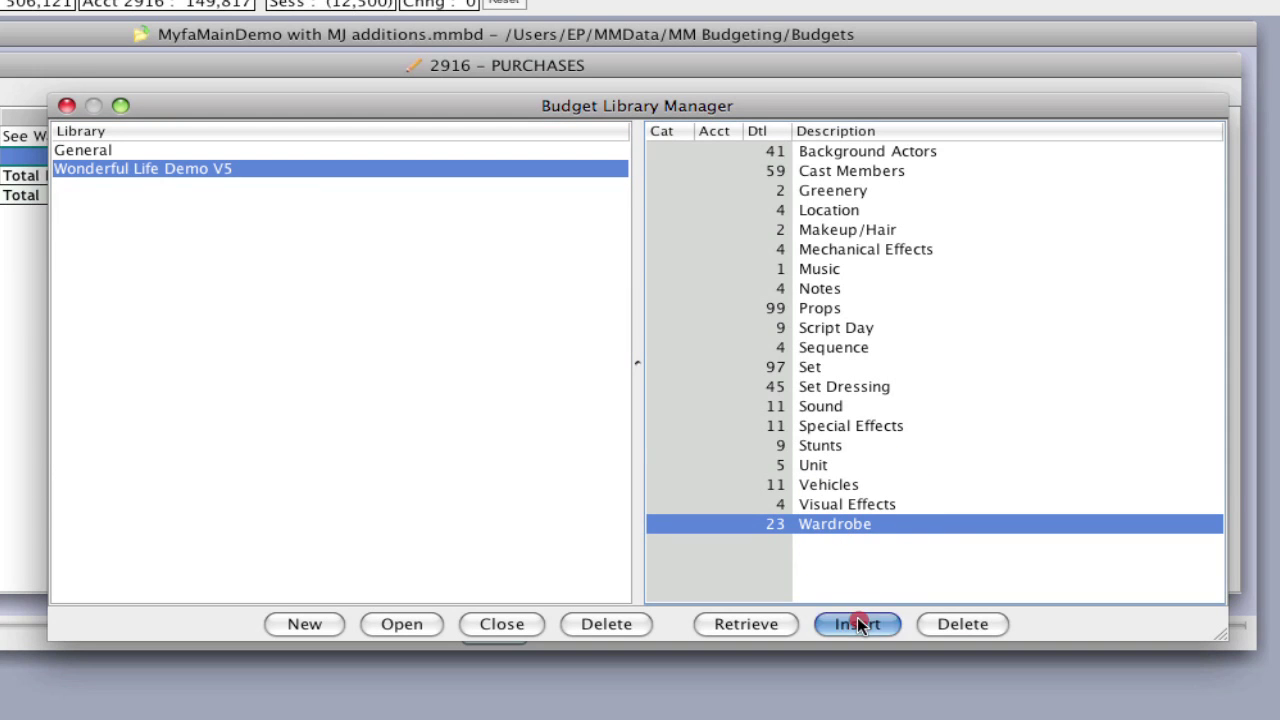
# Close the library manager and review PURCHASES lines 2–24, Air Raid Warden Uniform to Wet Clothes.
pyautogui.click(66, 105)
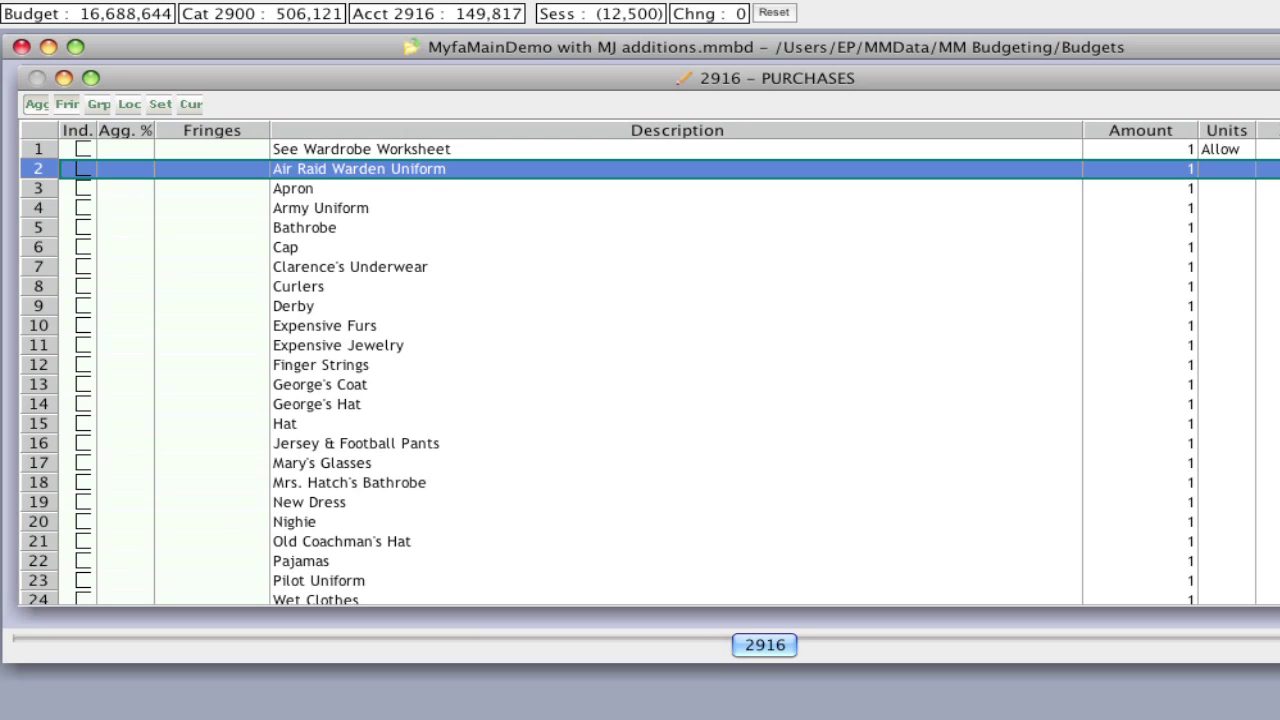
pyautogui.scroll(-3, 650, 370)
pyautogui.scroll(2, 1186, 358)
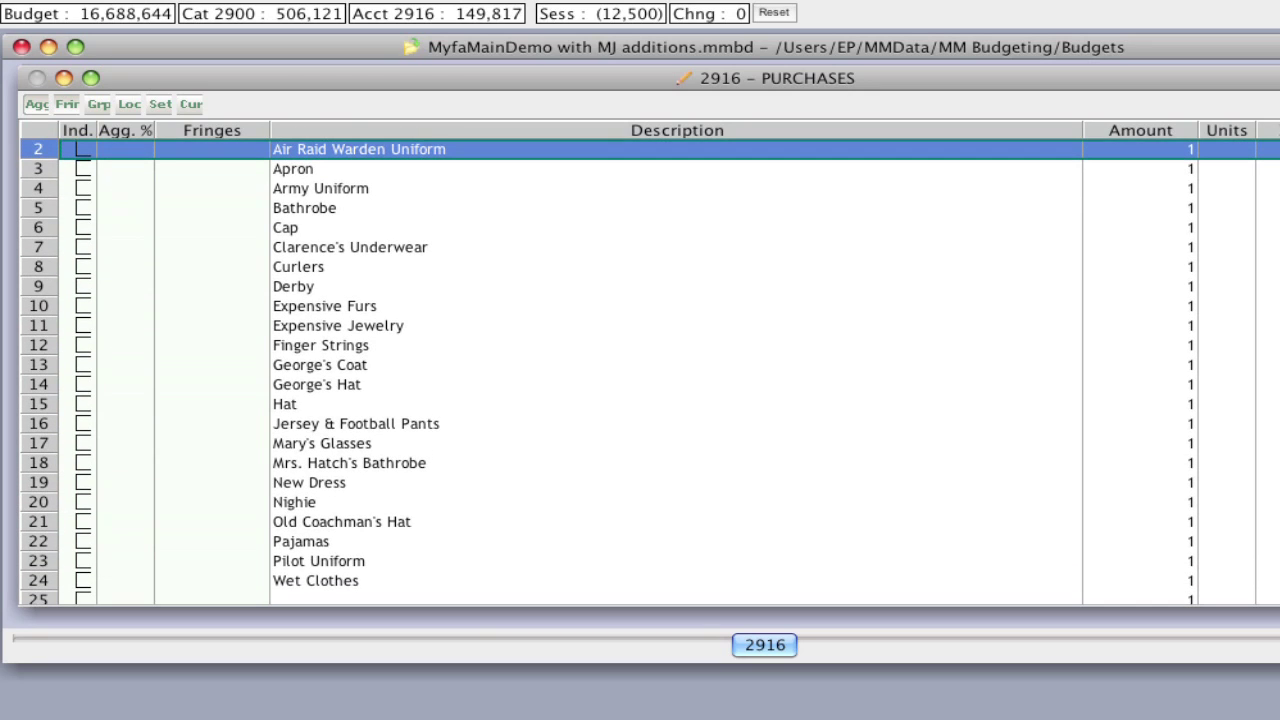